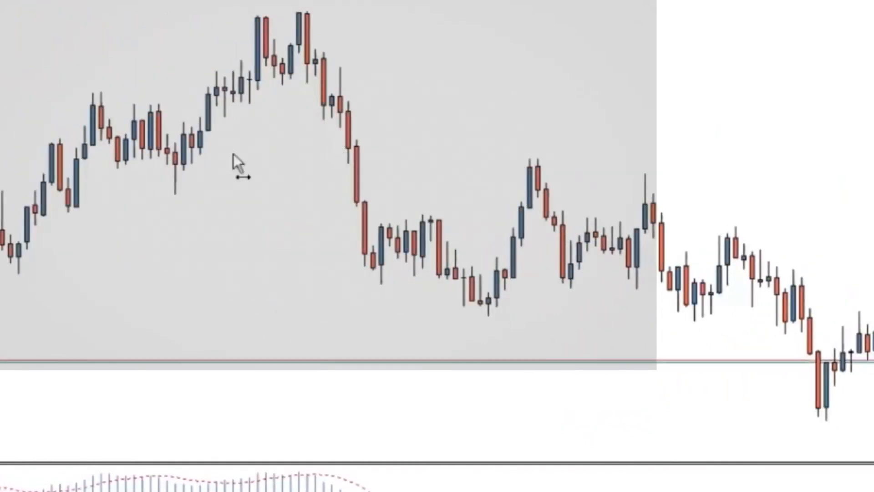
left_click_drag(233, 155, 366, 159)
left_click_drag(77, 95, 157, 104)
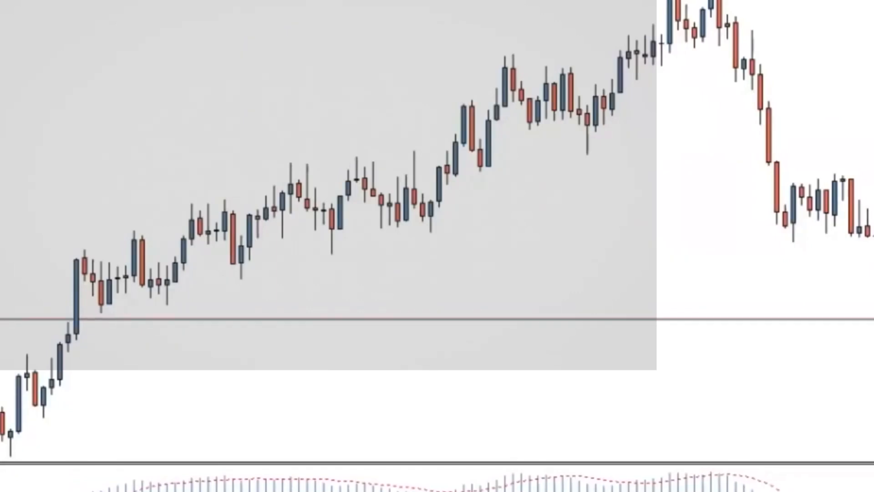
scroll(584, 97, "down", 10)
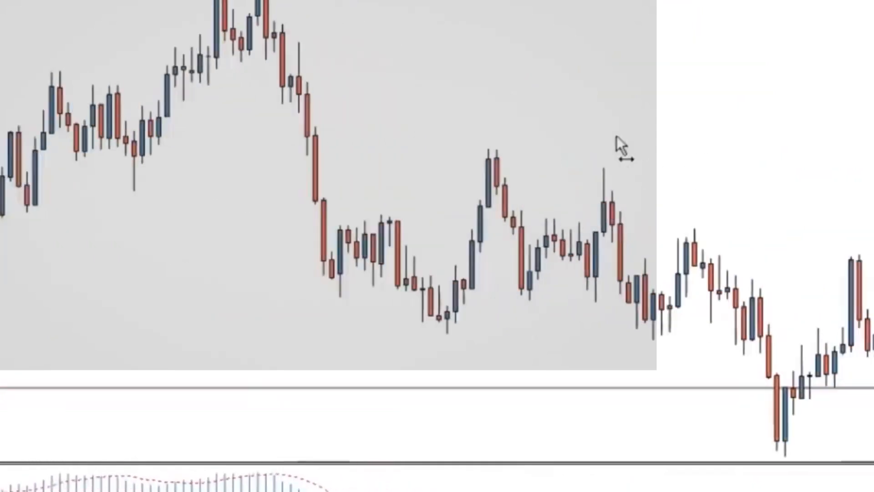
scroll(616, 136, "down", 5)
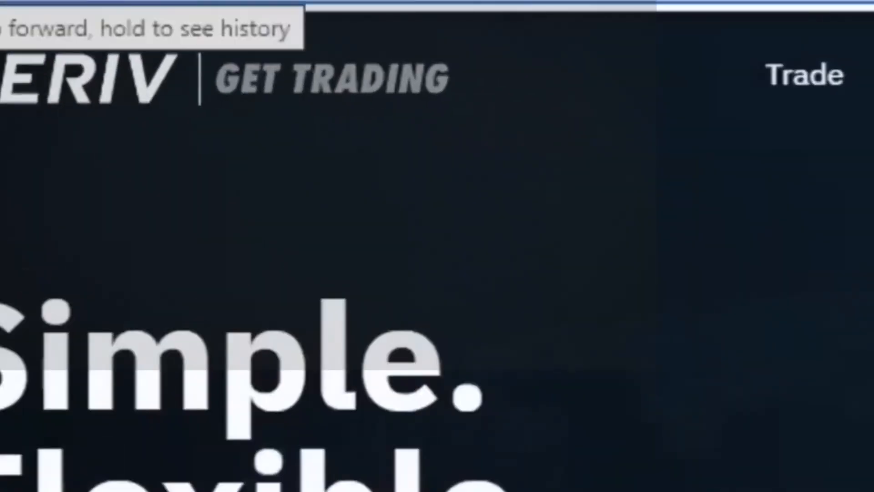
Open deriv.com in the browser and go to the Deriv MT5 page from the Trade links in the site footer
type("deriv.com")
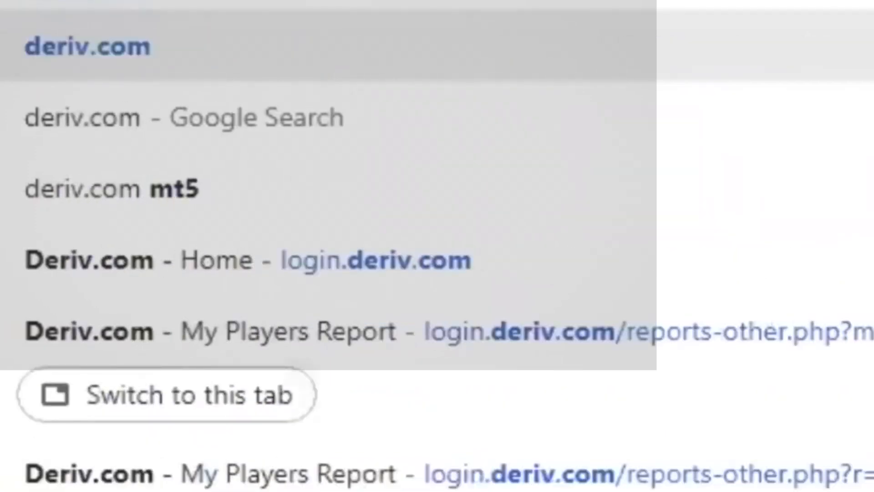
key("Return")
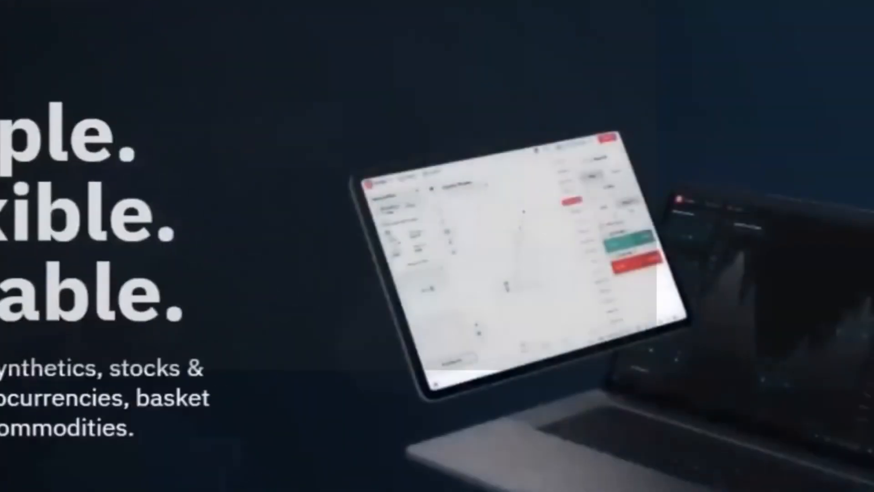
scroll(436, 255, "down", 15)
scroll(437, 254, "down", 15)
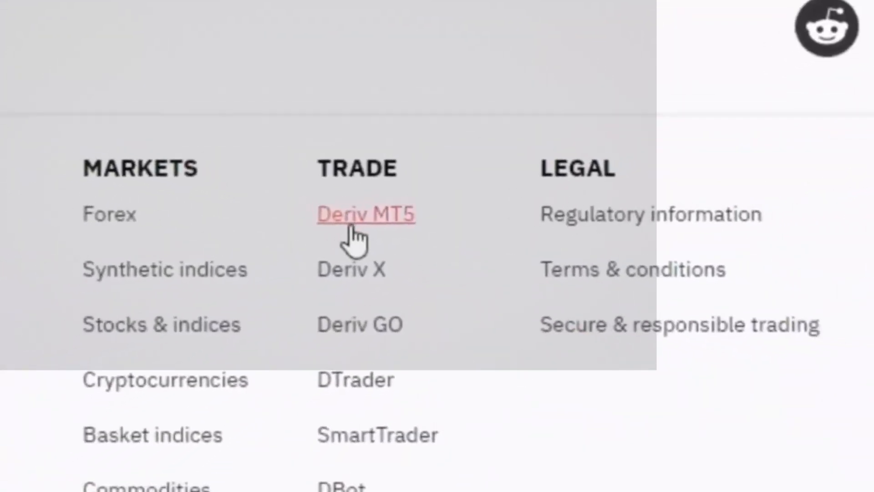
left_click(337, 223)
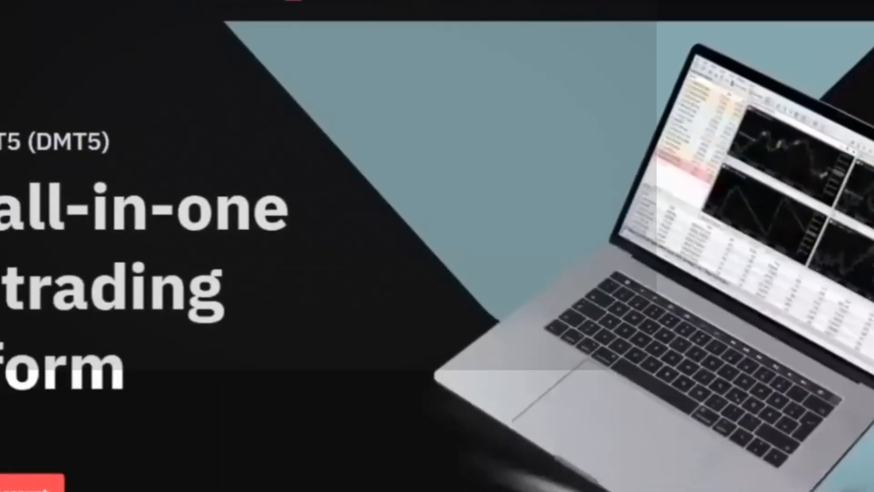
Load deriv.com/dmt5 directly and look through the page's introduction to Deriv MT5
type("deriv.")
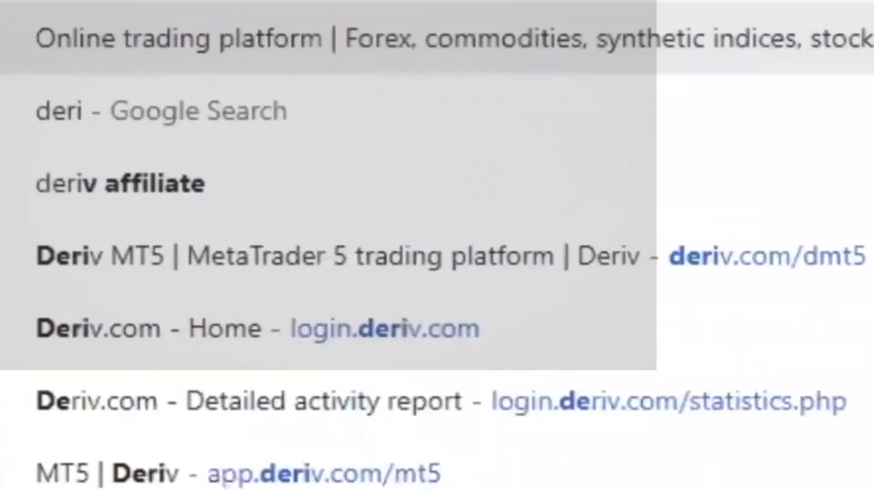
type("com/")
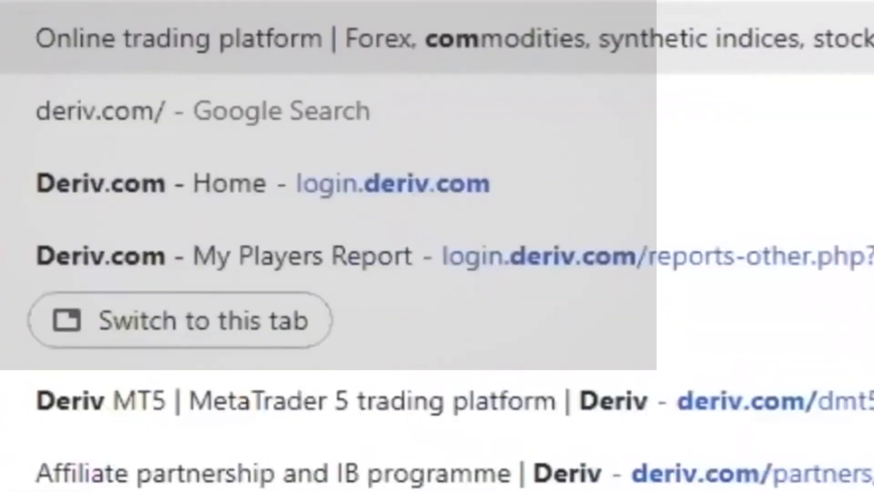
type("dmt5")
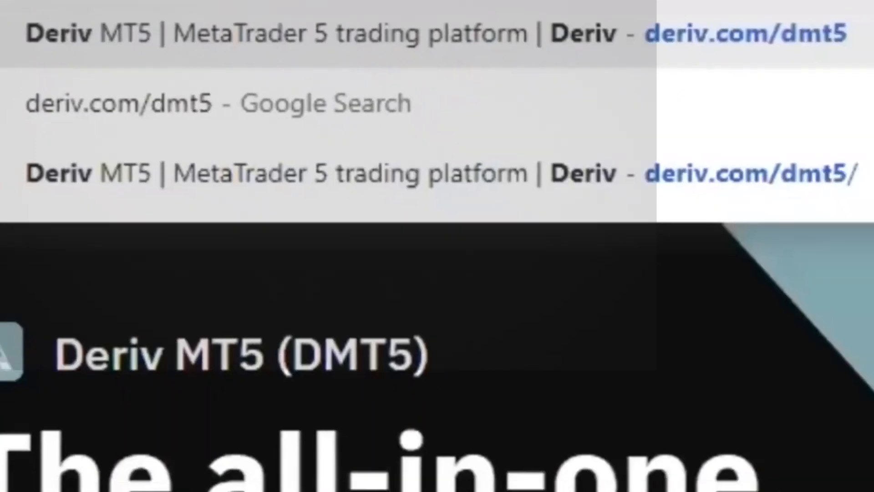
key("Return")
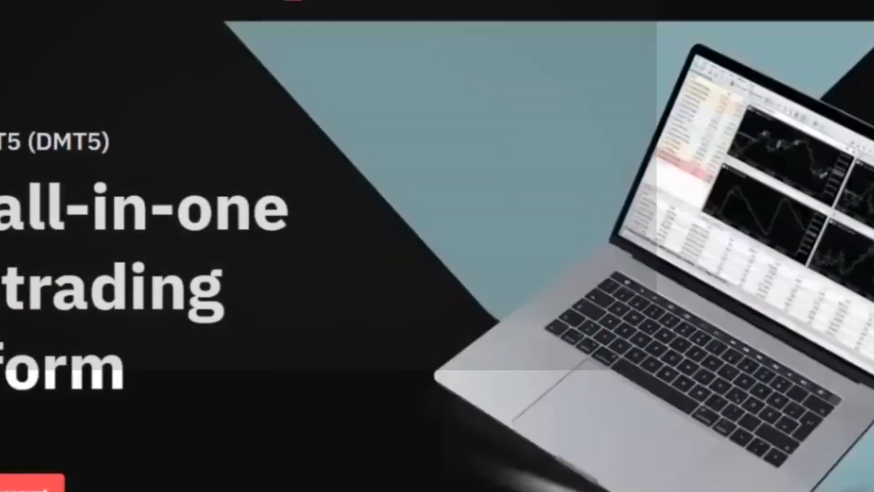
scroll(437, 255, "down", 20)
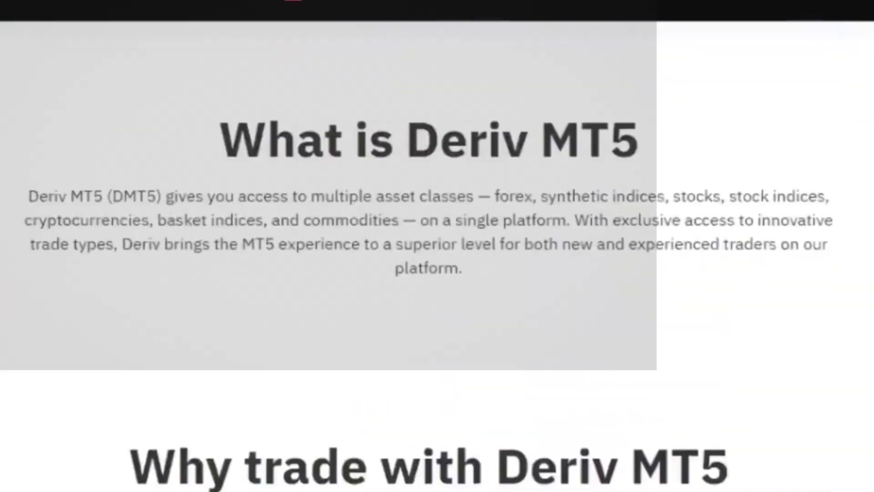
scroll(437, 255, "down", 10)
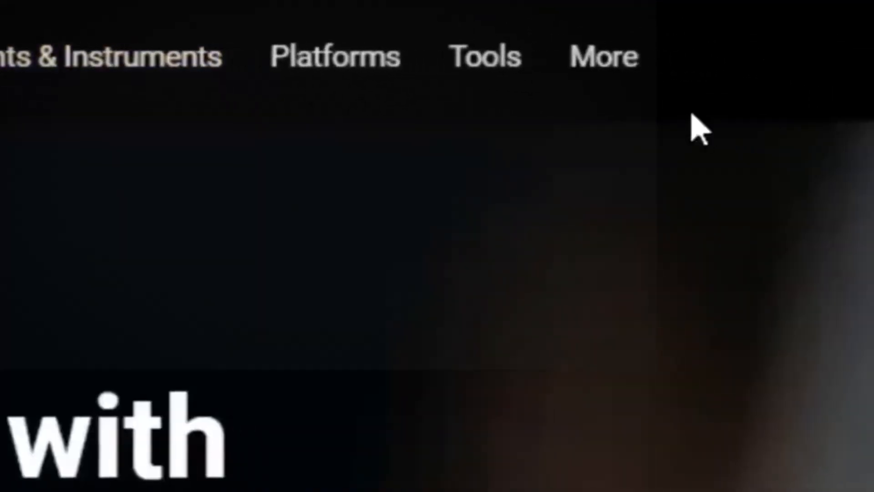
Open the MetaTrader 5 platform page on the Exness site and look through its features, usage and mobile trading sections
mouse_move(560, 68)
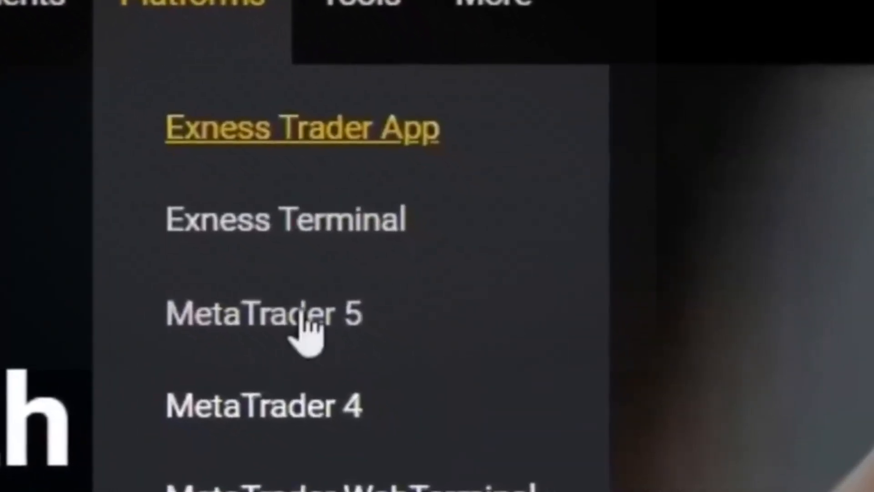
left_click(296, 313)
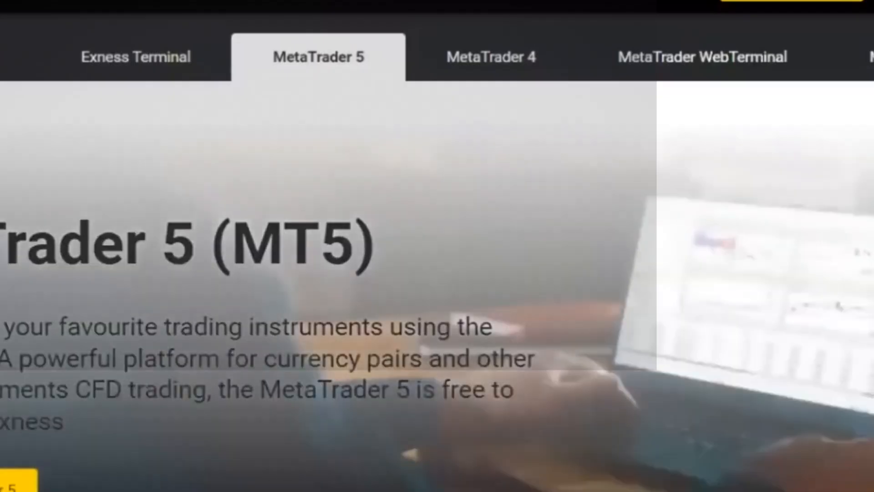
scroll(437, 250, "down", 10)
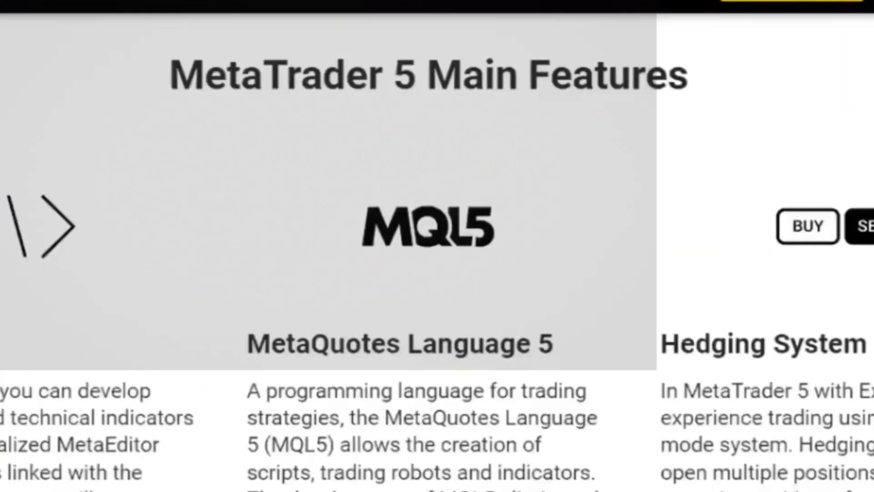
scroll(437, 246, "down", 15)
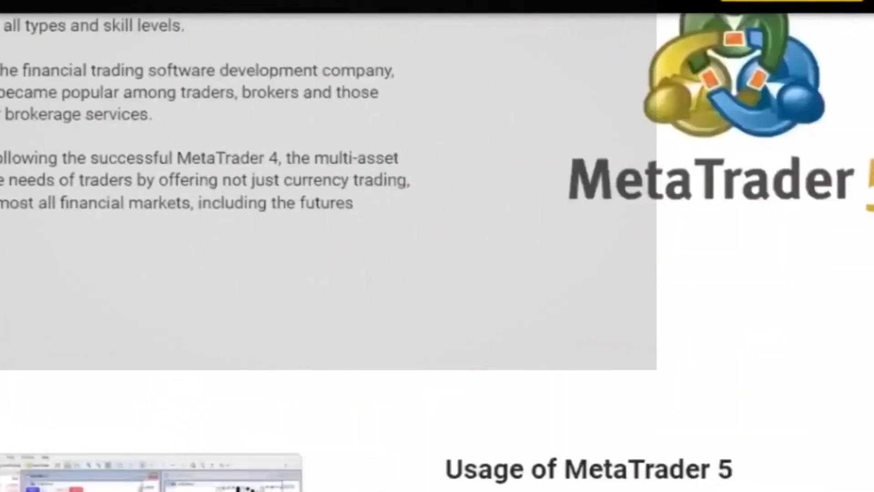
scroll(437, 245, "down", 15)
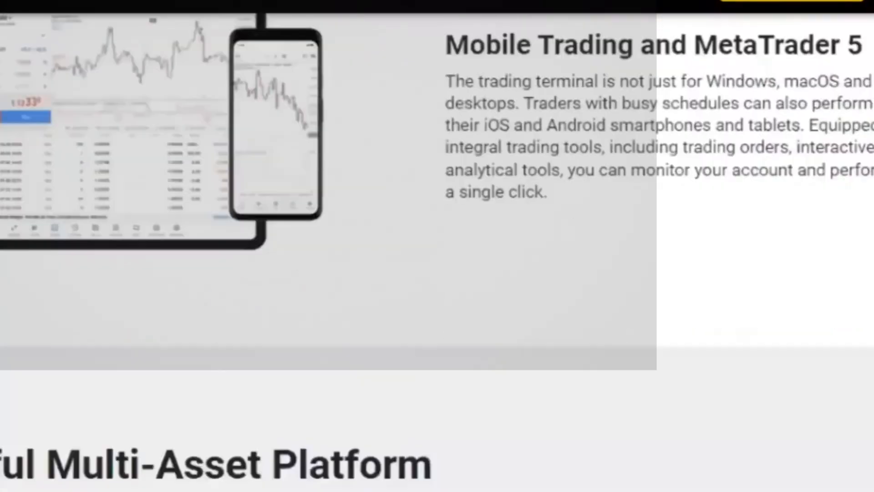
scroll(437, 245, "down", 15)
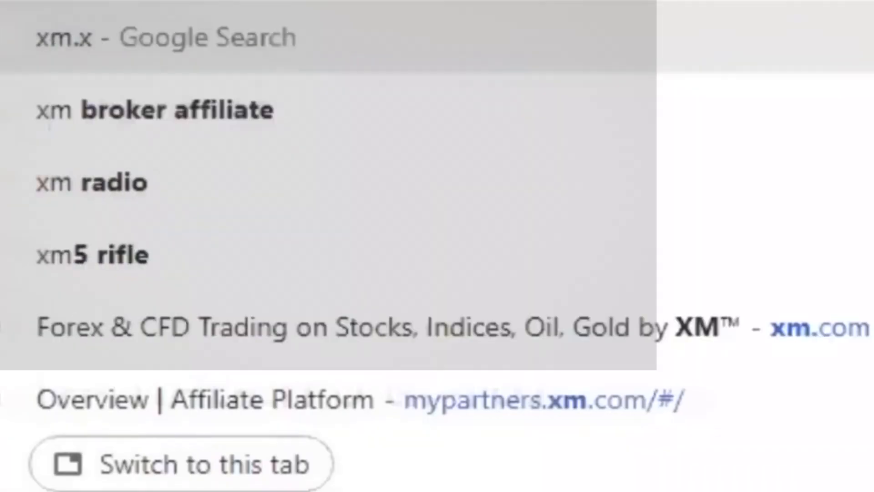
Go to the XM home page, open its MT5 for PC page and look over the account and download options
type("o")
key("BackSpace")
key("BackSpace")
type("com")
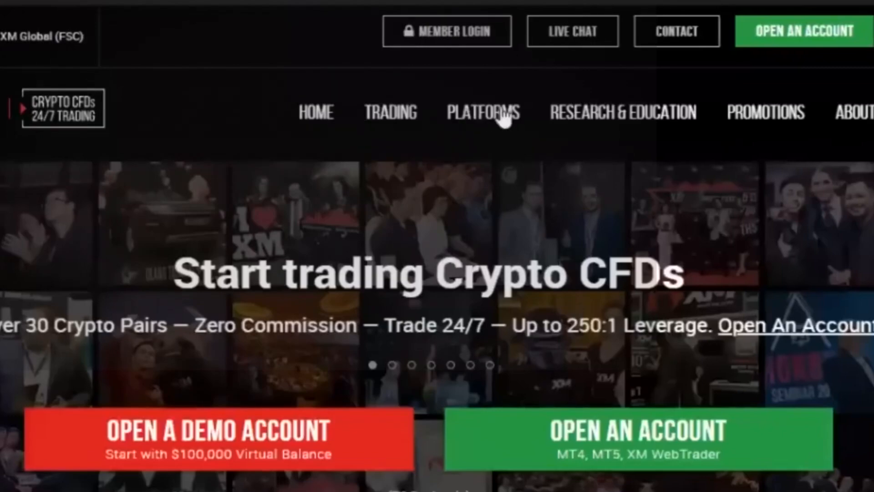
left_click(480, 122)
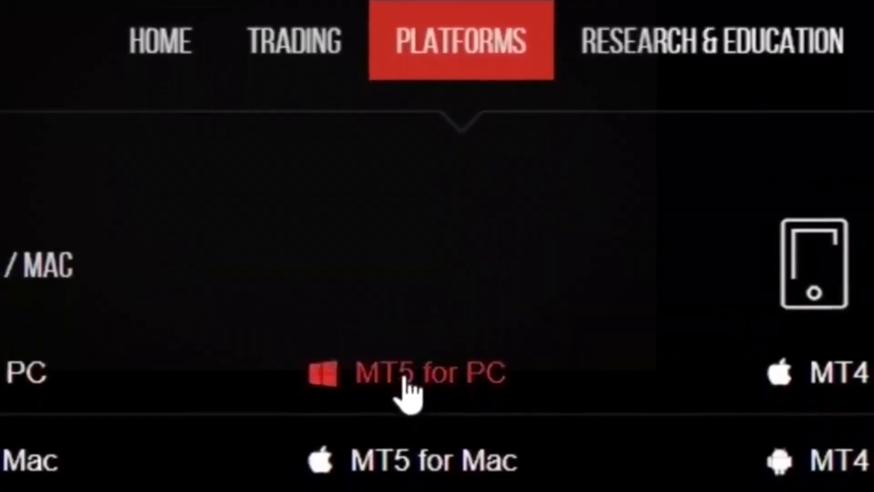
left_click(405, 378)
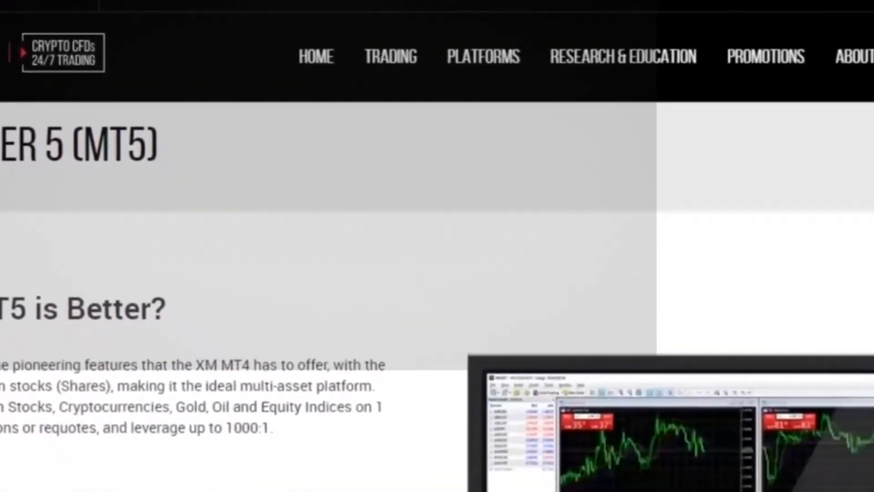
scroll(437, 273, "down", 11)
scroll(437, 273, "up", 1)
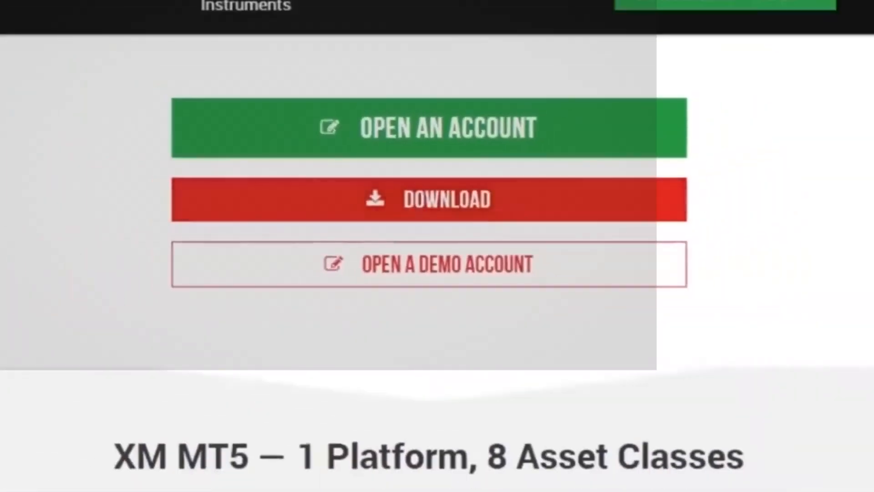
scroll(437, 246, "up", 10)
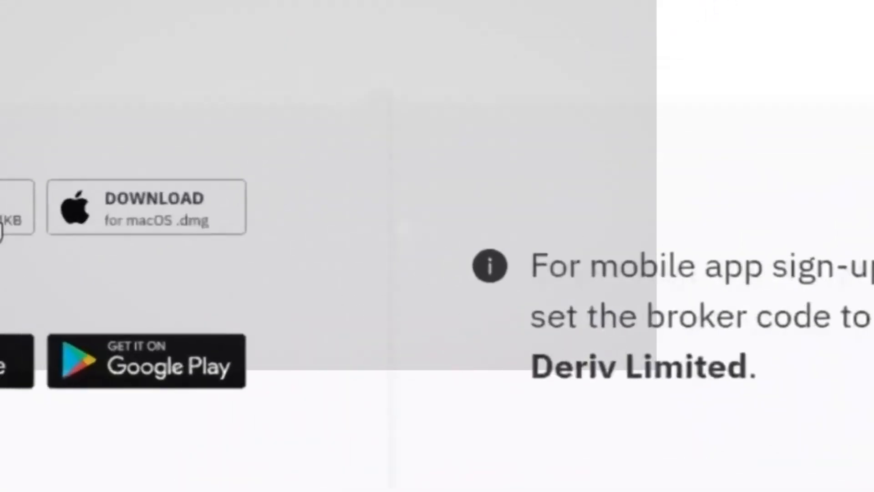
Download desktop MT5 from the Deriv page, and in MetaTrader 5 choose Deriv Limited as the company to open an account with
left_click(66, 181)
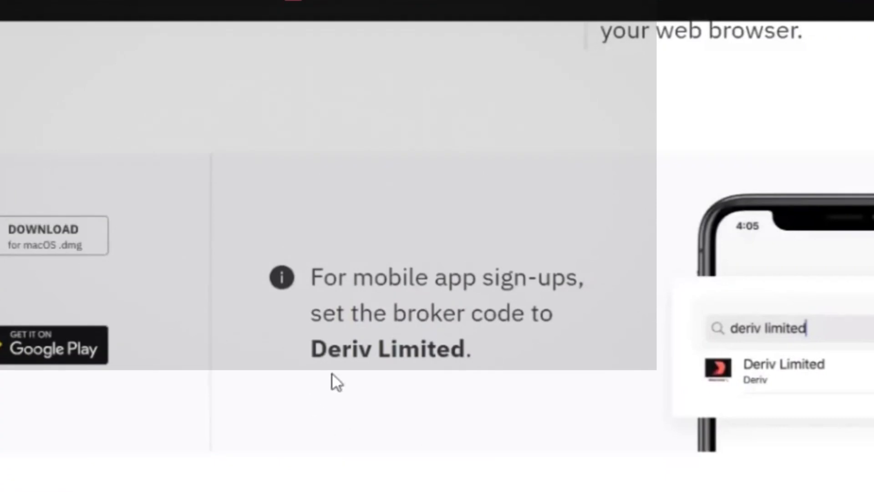
left_click(555, 475)
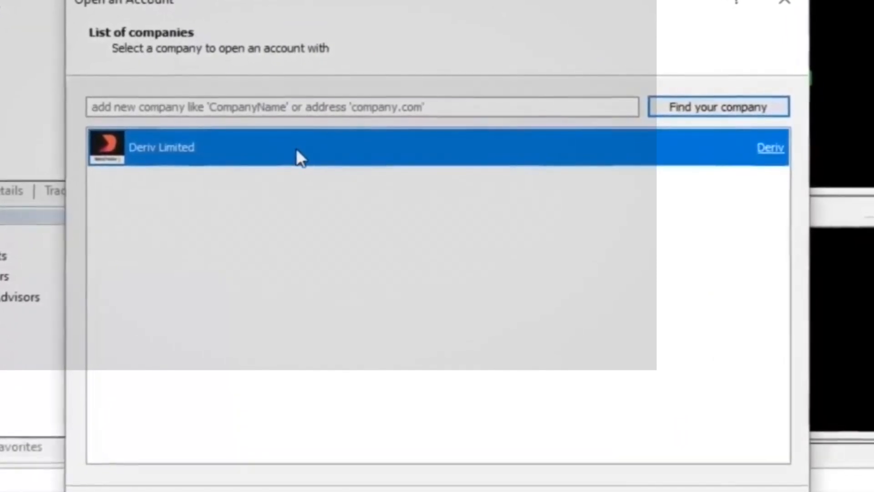
left_click(652, 490)
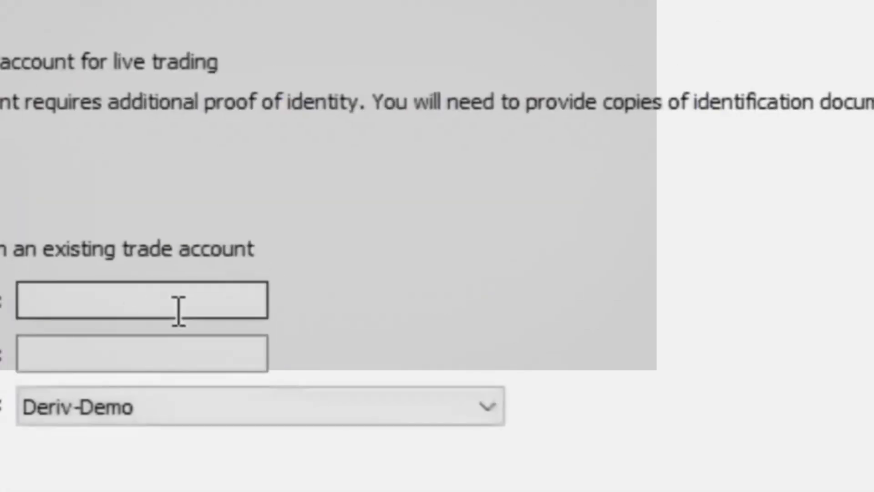
Copy the Synthetic demo account's login ID from the Deriv MT5 dashboard into the Login field for connecting an existing trade account
left_click(178, 308)
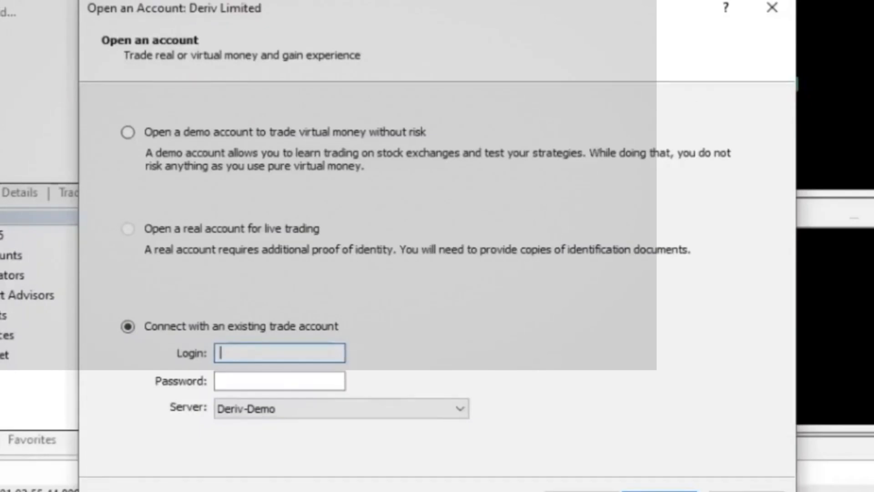
key("alt+Tab")
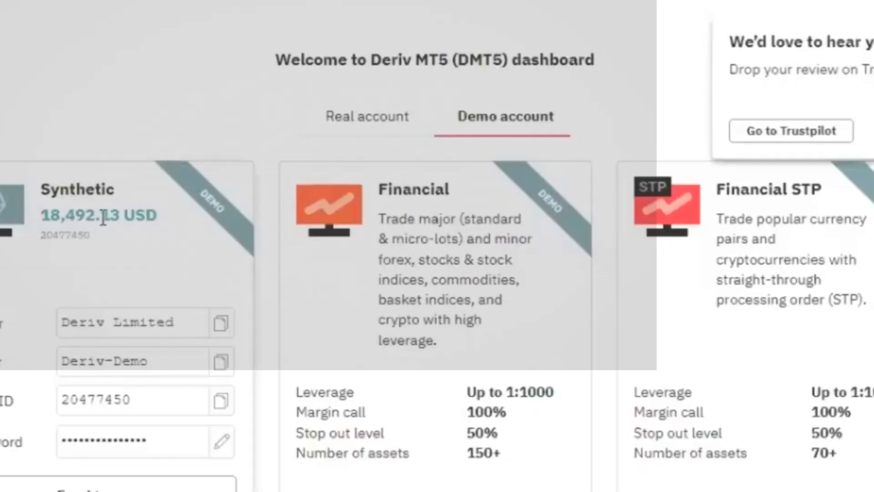
double_click(18, 402)
left_click(221, 401)
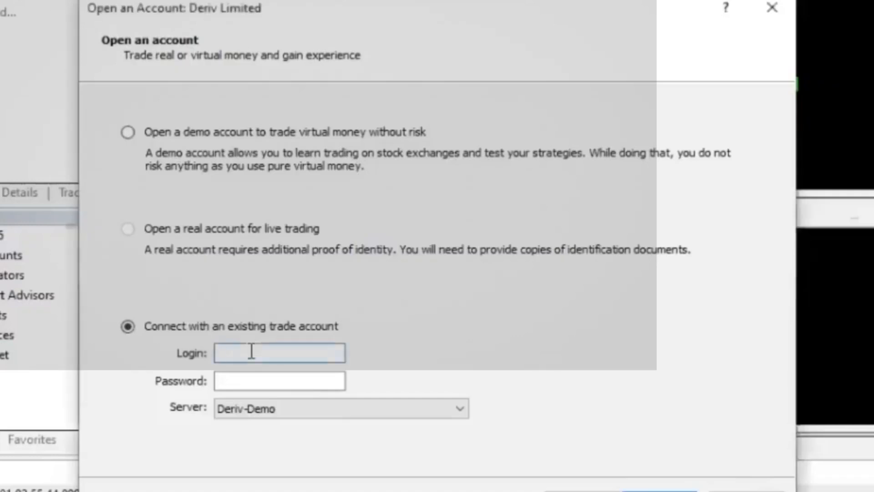
right_click(251, 351)
left_click(305, 166)
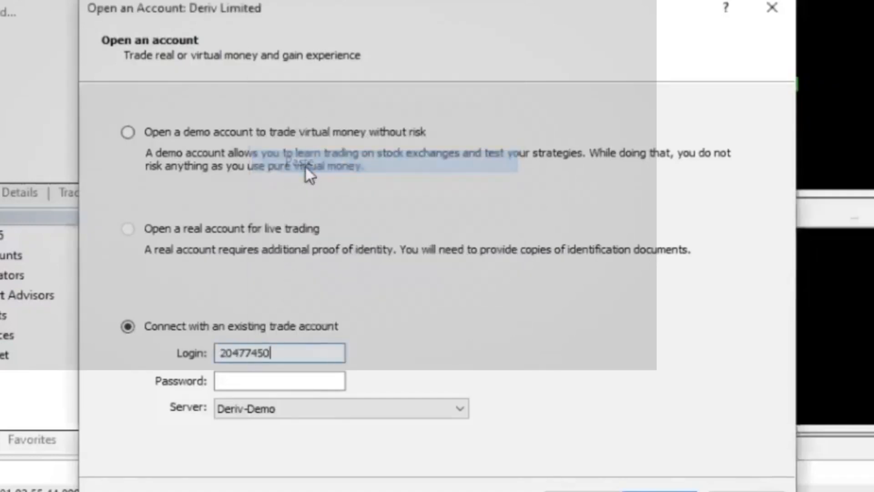
Enter the trading account password and connect to the existing account on the Deriv-Demo server
left_click(266, 379)
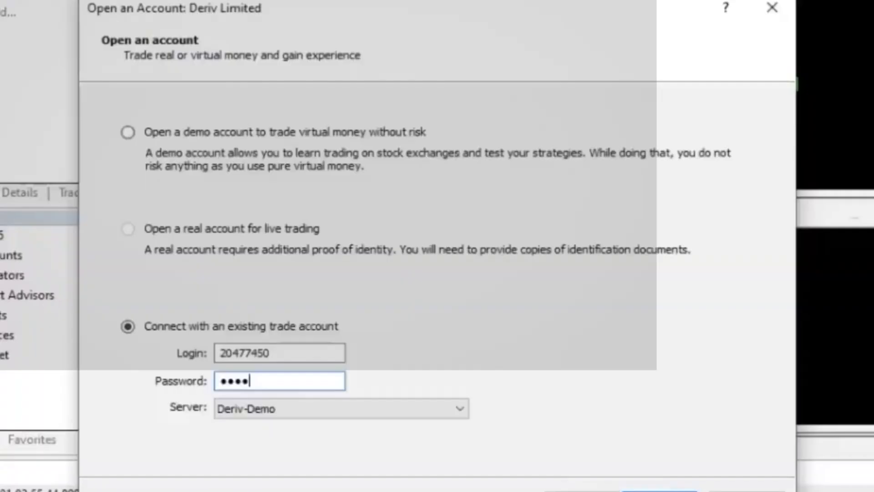
type("****")
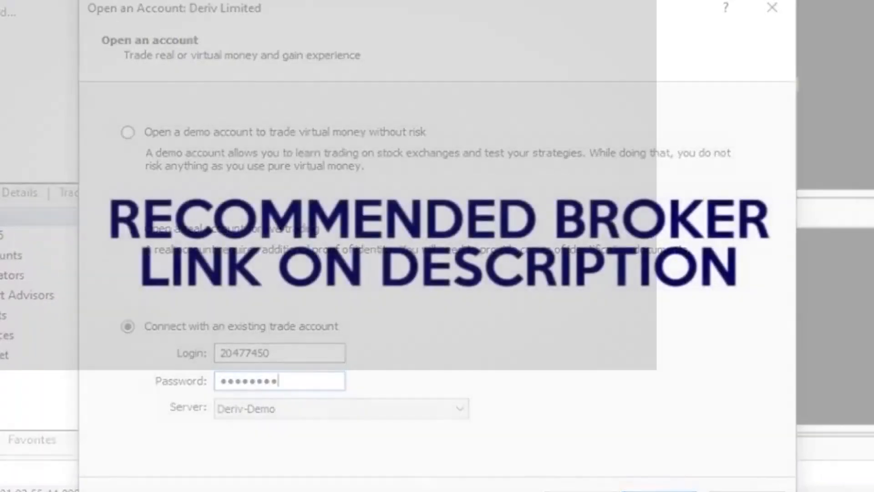
type("****")
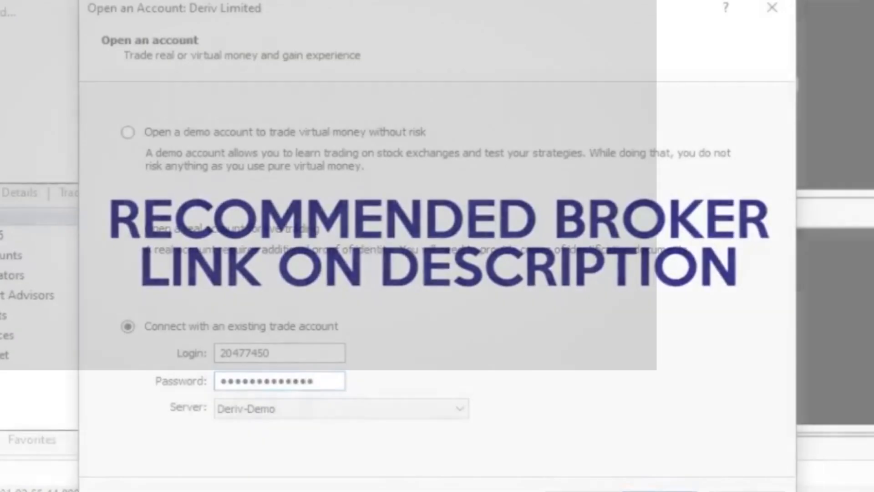
key("Return")
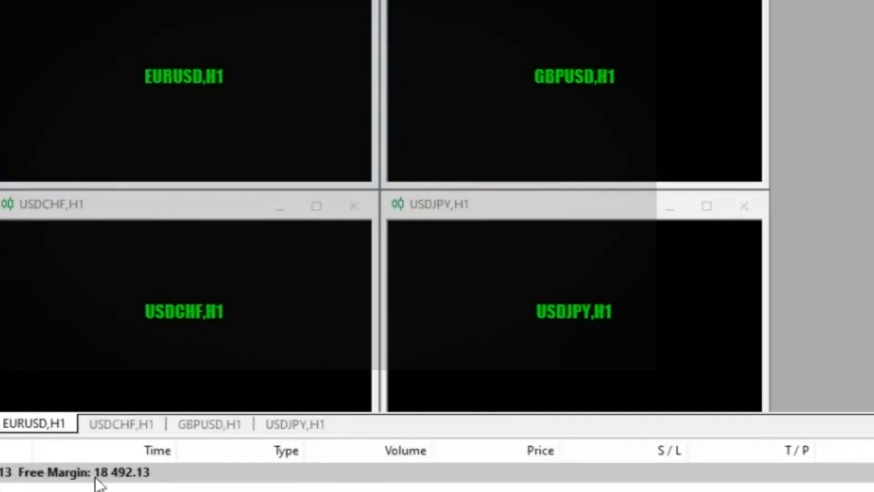
Hide the Toolbox and switch through the USDCHF, GBPUSD and USDJPY charts back to EURUSD
key("ctrl+t")
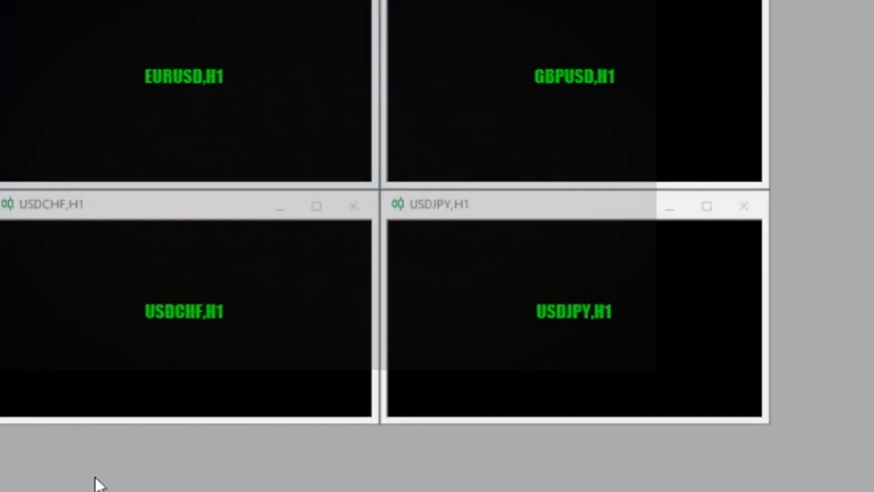
left_click(109, 490)
left_click(196, 490)
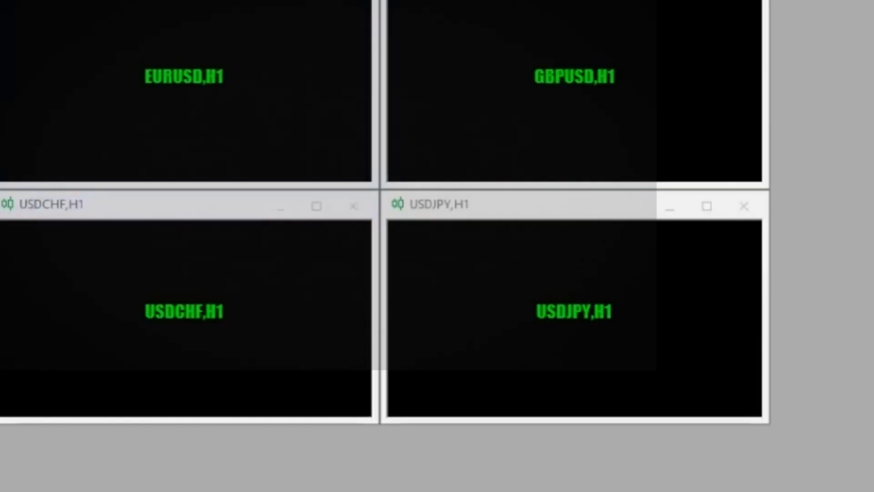
left_click(283, 491)
left_click(23, 490)
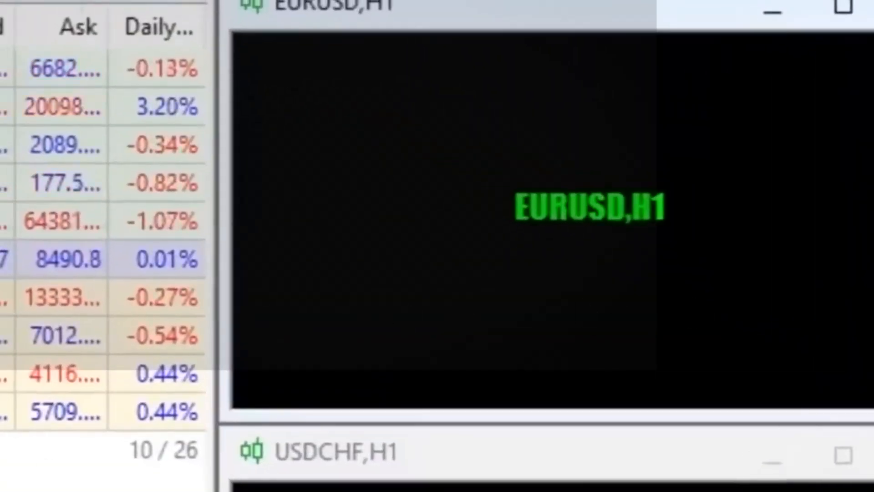
Replace the EURUSD, GBPUSD, USDCHF and USDJPY charts with Volatility 75, 50, 25 and 100 Index respectively, from Market Watch
left_click(66, 221)
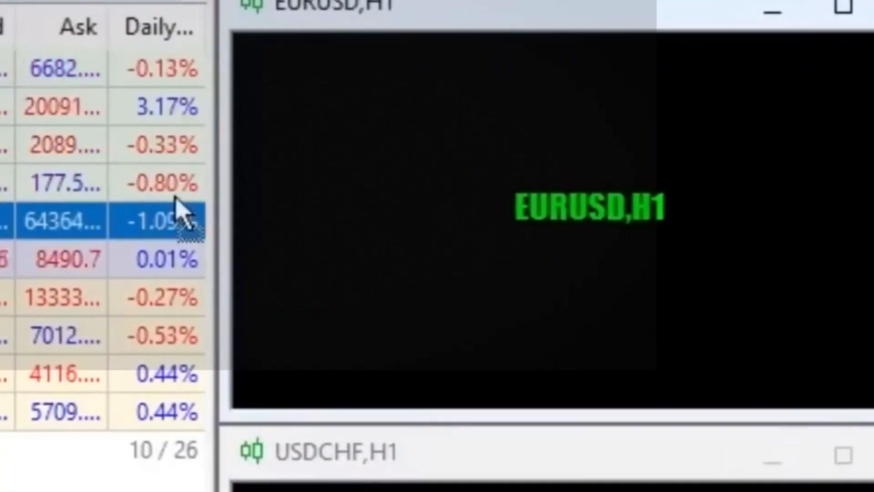
left_click_drag(179, 210, 603, 163)
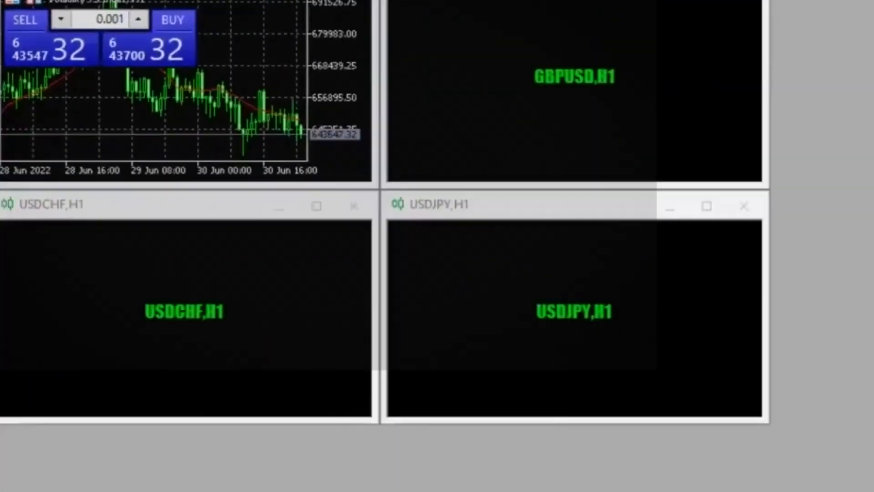
left_click_drag(493, 82, 492, 83)
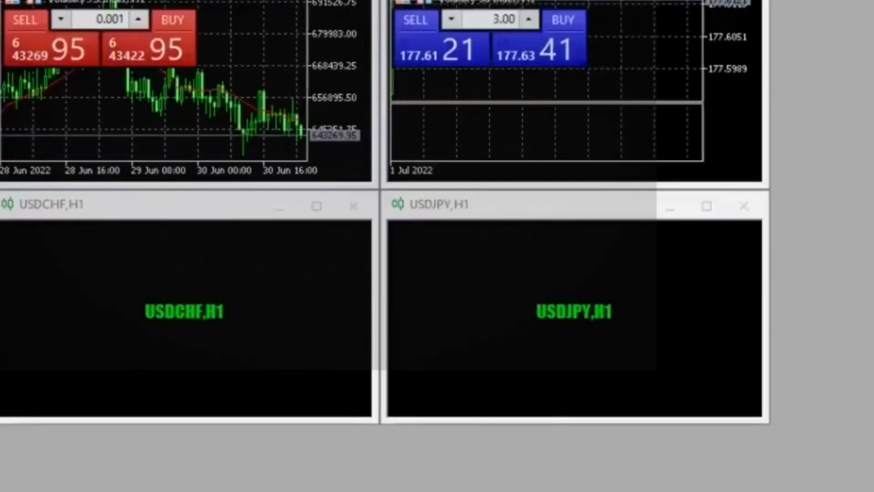
left_click_drag(193, 313, 193, 312)
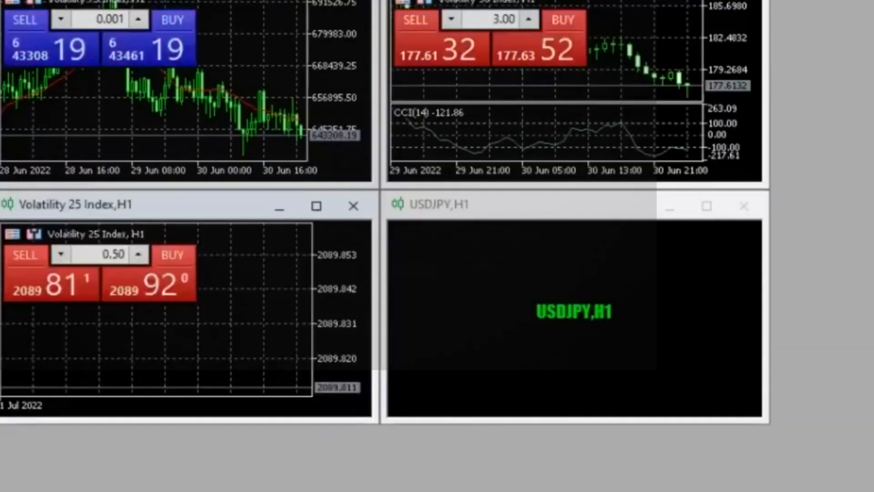
left_click_drag(422, 383, 474, 347)
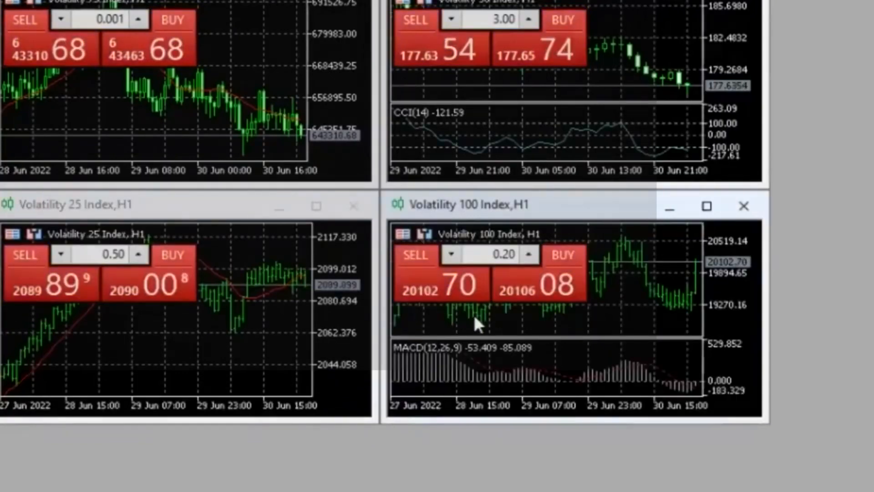
Maximize the Volatility 75 Index chart
mouse_move(475, 317)
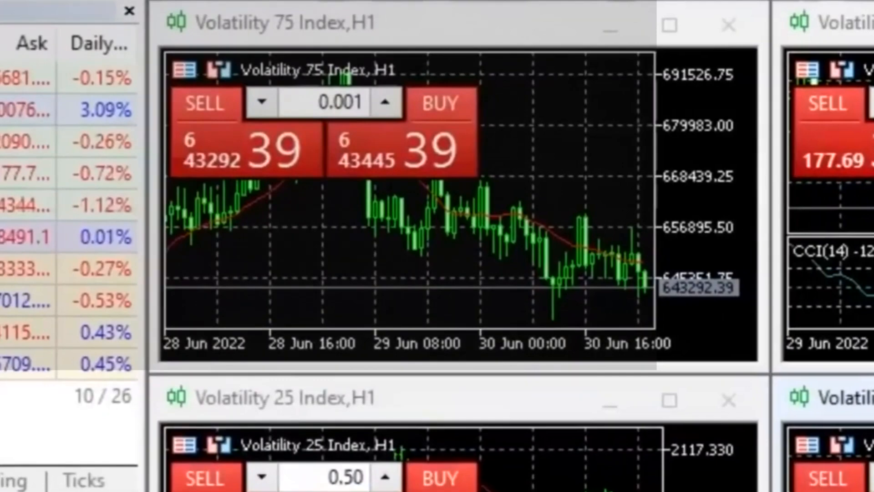
key("alt+v")
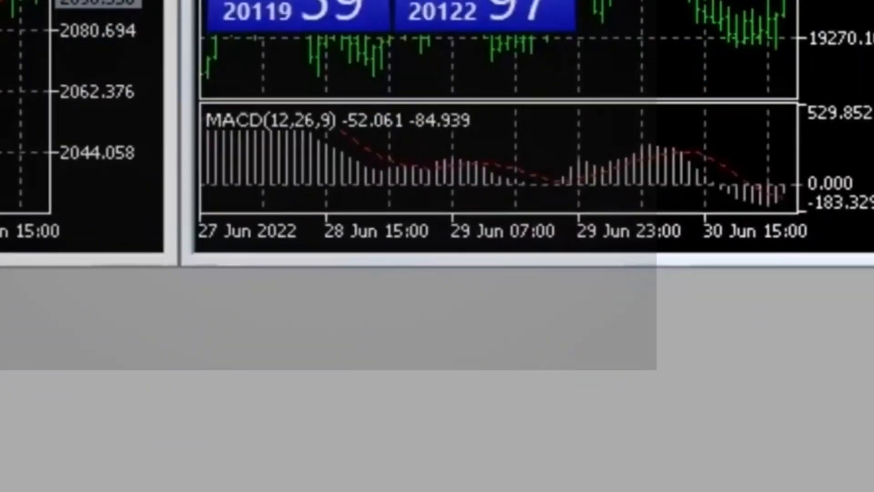
right_click(326, 490)
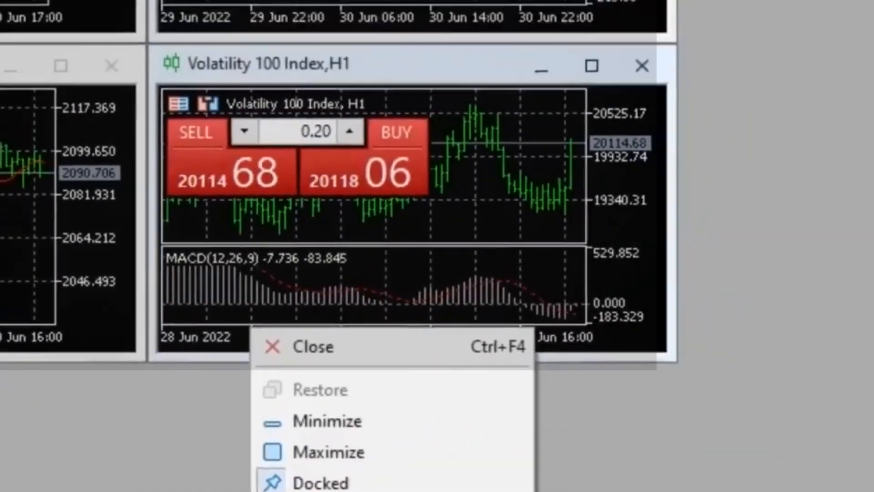
left_click(423, 491)
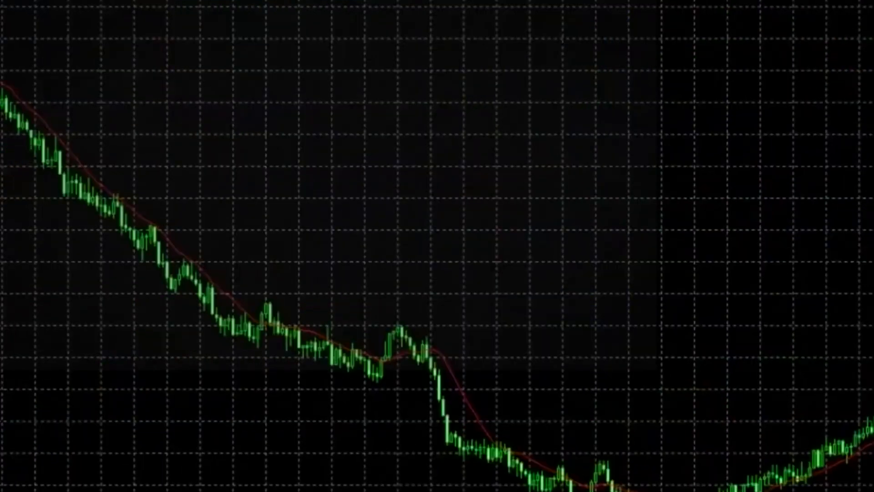
left_click_drag(458, 217, 359, 205)
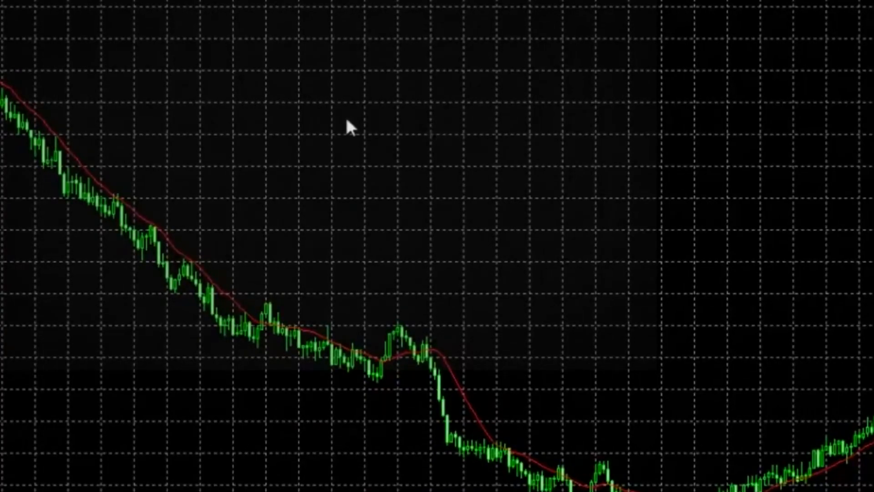
Open the Volatility 75 Index chart's properties and turn off its grid
right_click(427, 122)
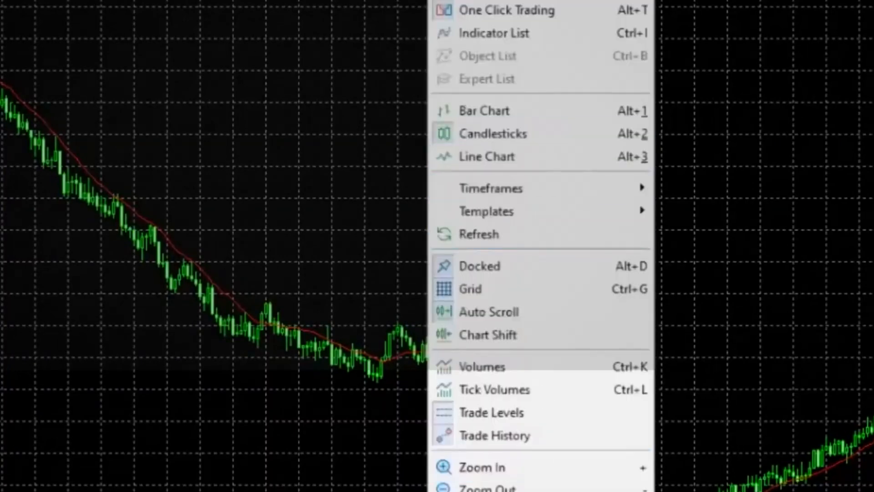
left_click(487, 491)
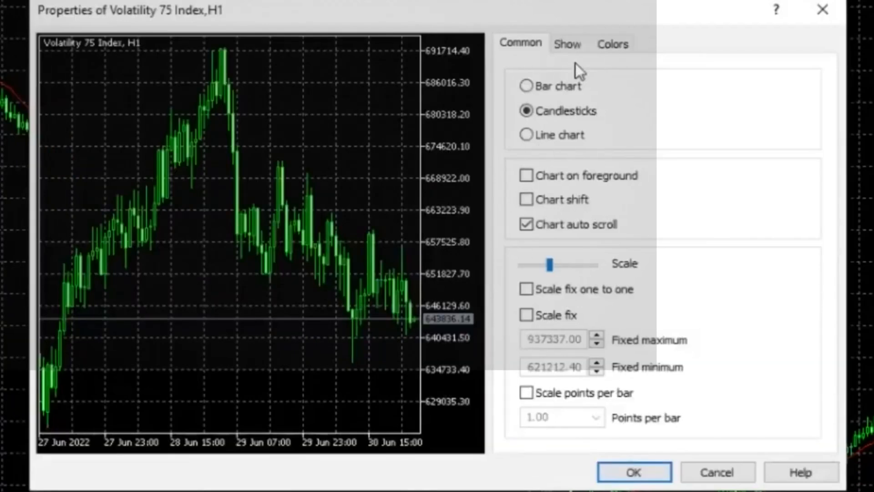
left_click(573, 45)
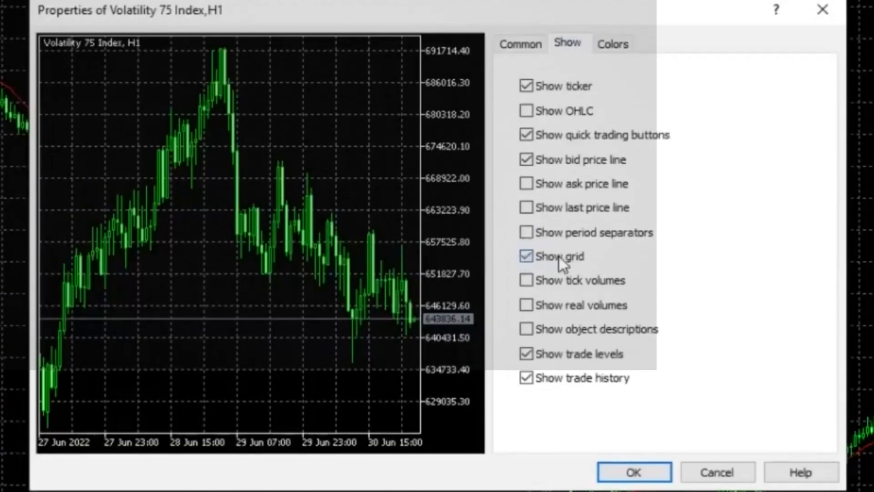
left_click(526, 257)
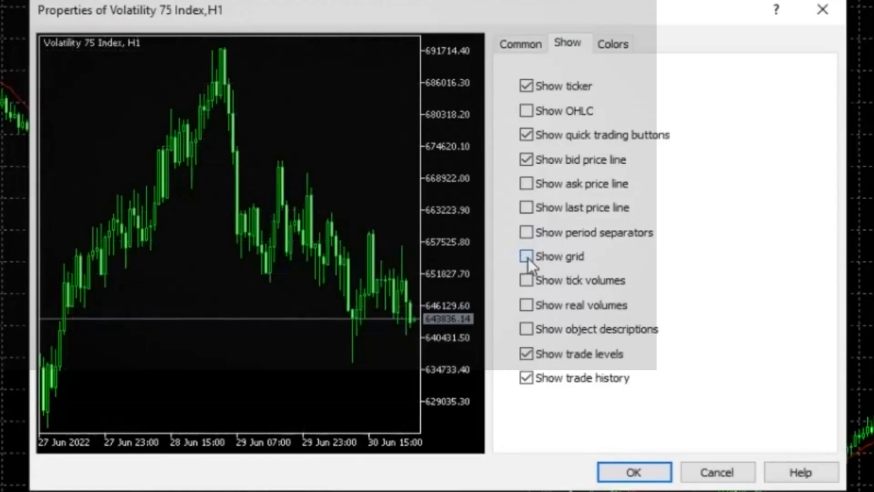
Apply the Black on White colour scheme to the Volatility 75 Index chart
left_click(623, 40)
left_click(771, 77)
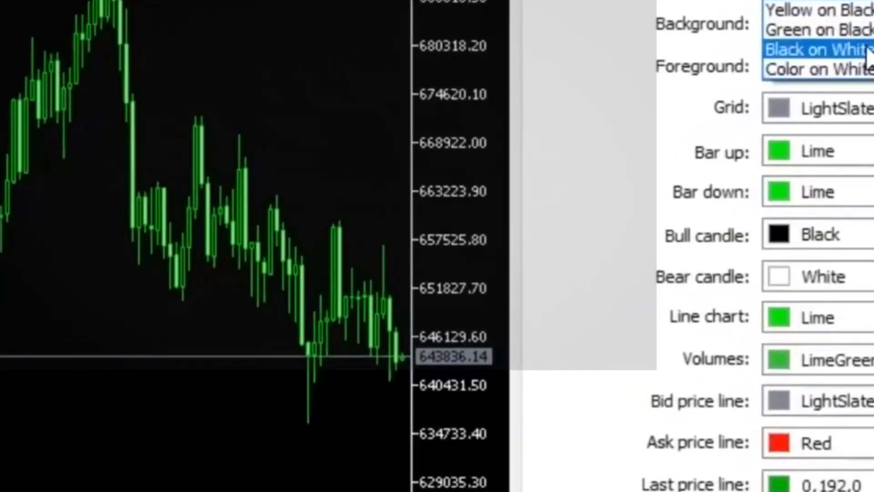
left_click(865, 49)
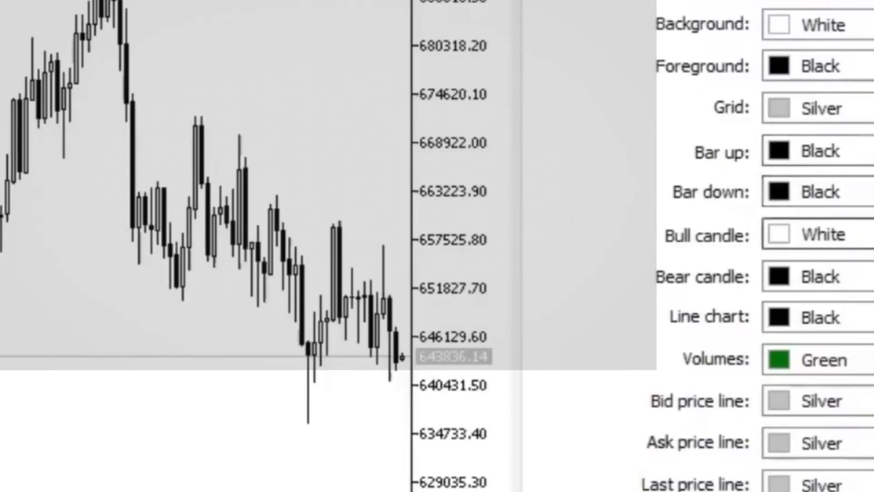
Set the chart's bull candle colour to SteelBlue and its bear candle colour to orange-red, and apply the properties
left_click(865, 234)
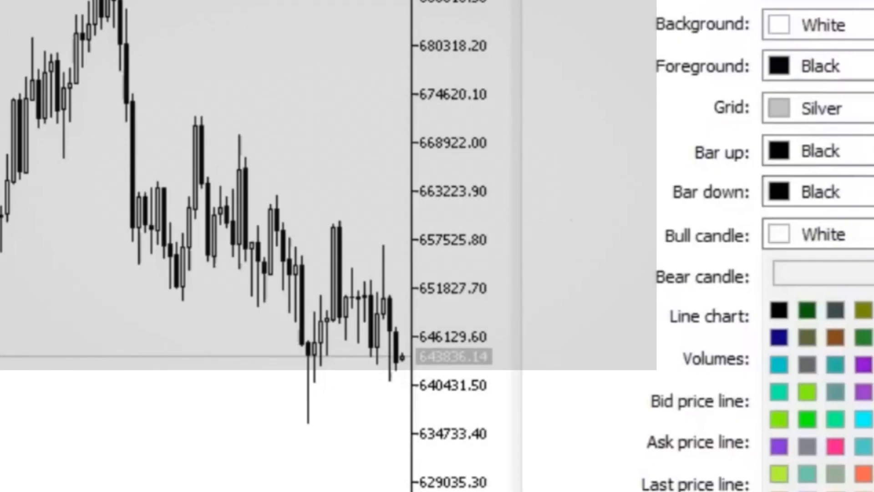
left_click(873, 364)
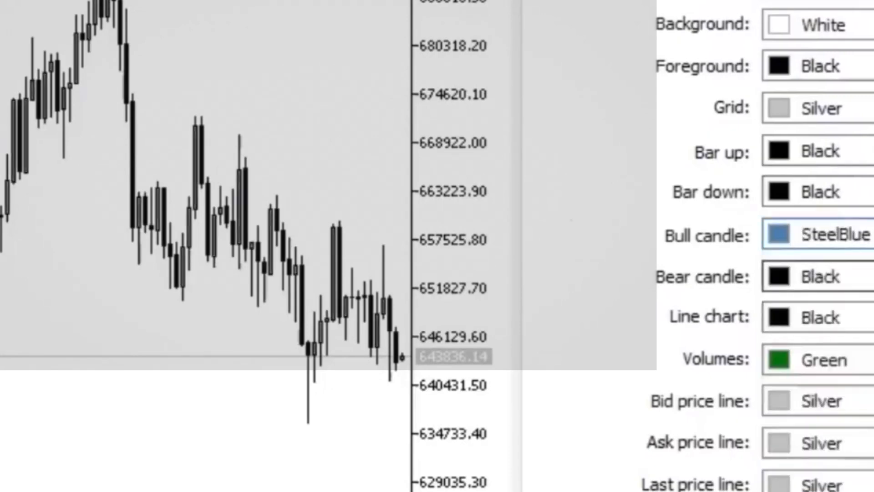
left_click(865, 277)
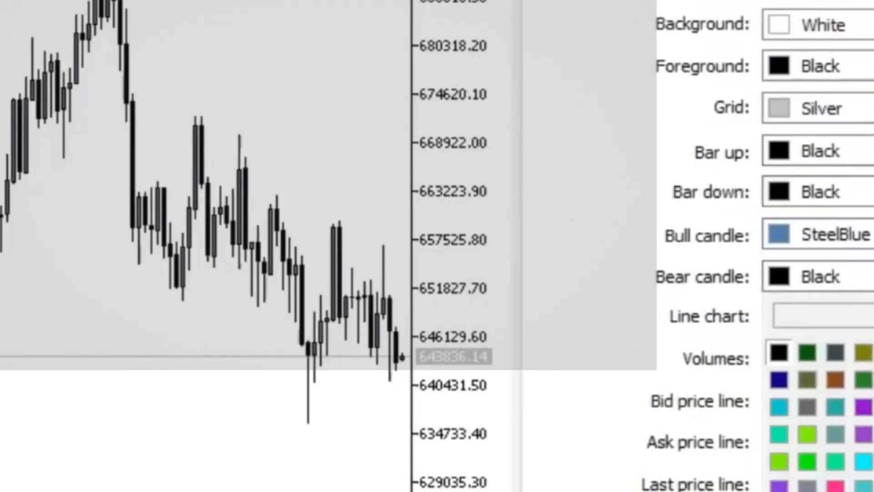
left_click(864, 491)
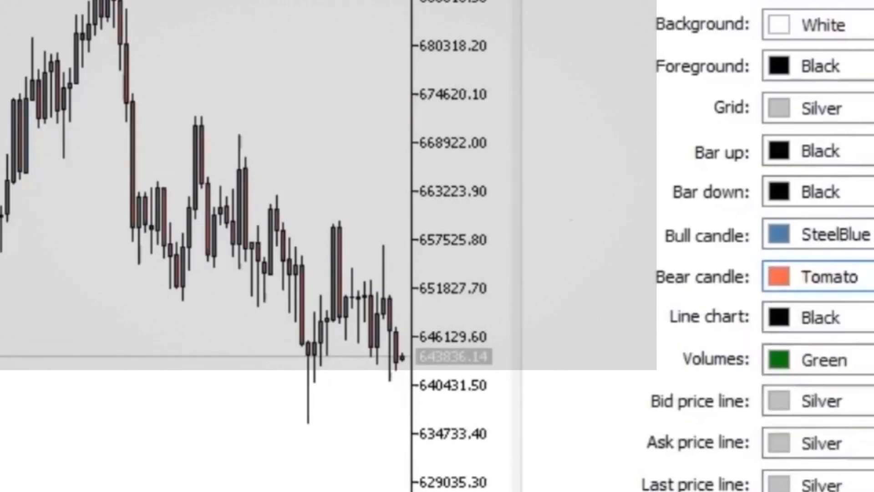
left_click(865, 276)
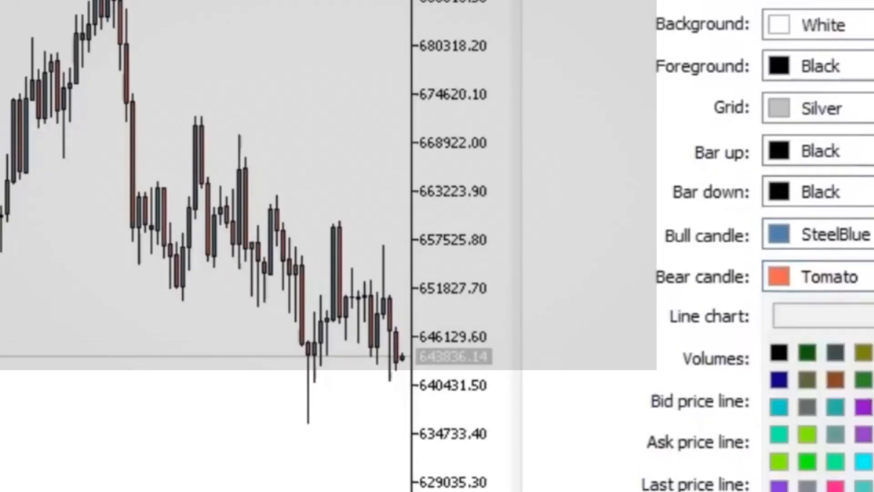
left_click(871, 435)
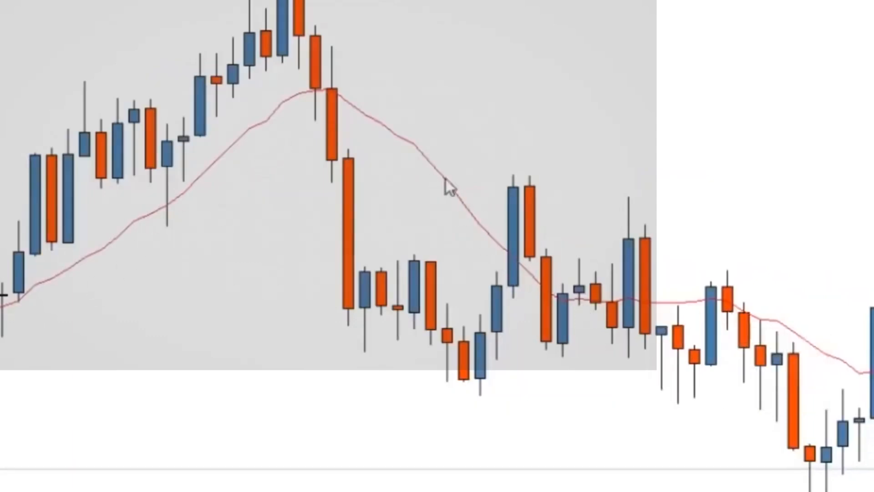
Delete the red moving average line from the Volatility 75 Index chart
mouse_move(411, 141)
right_click(411, 141)
left_click(493, 214)
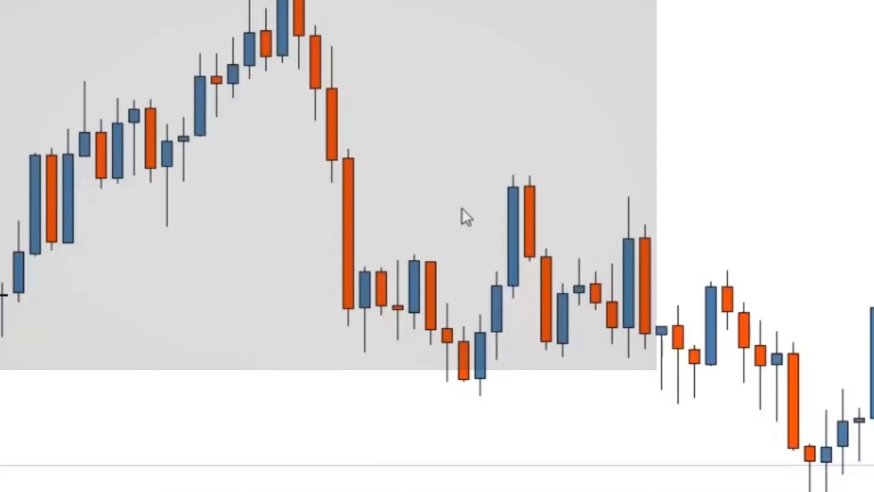
Save the Volatility 75 Index chart's settings as a template named Plain Chart
right_click(454, 45)
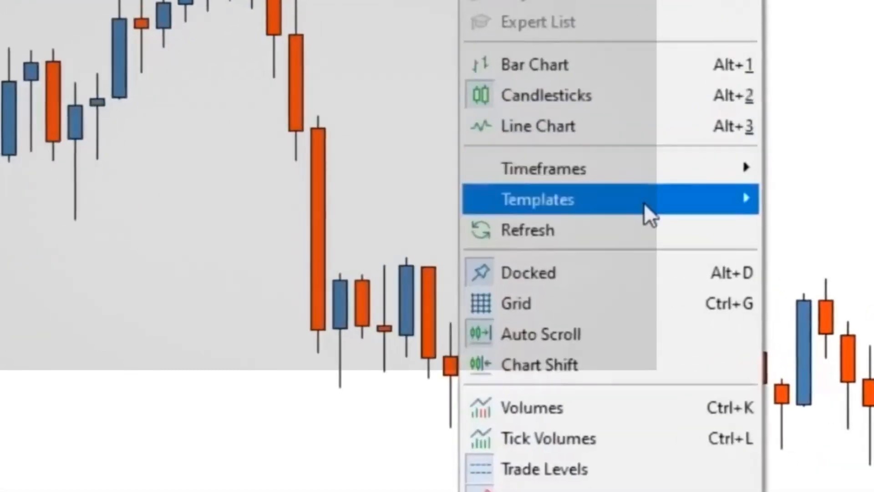
mouse_move(644, 204)
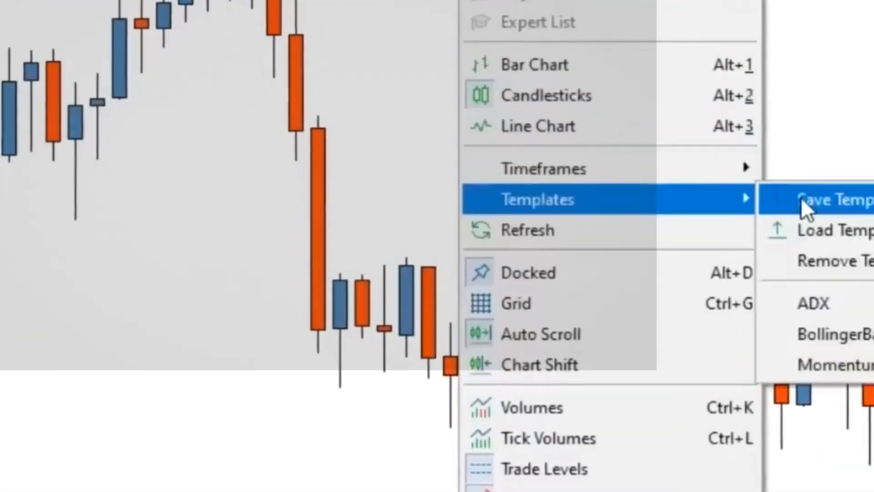
left_click(835, 198)
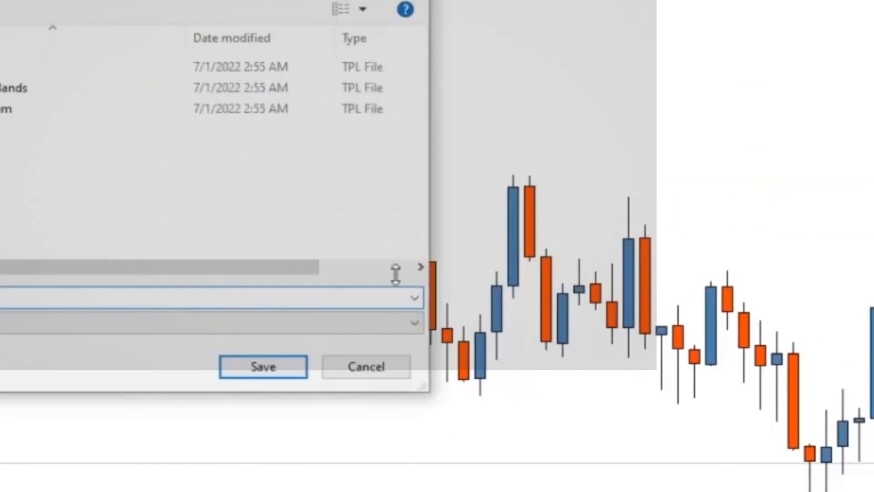
left_click(287, 363)
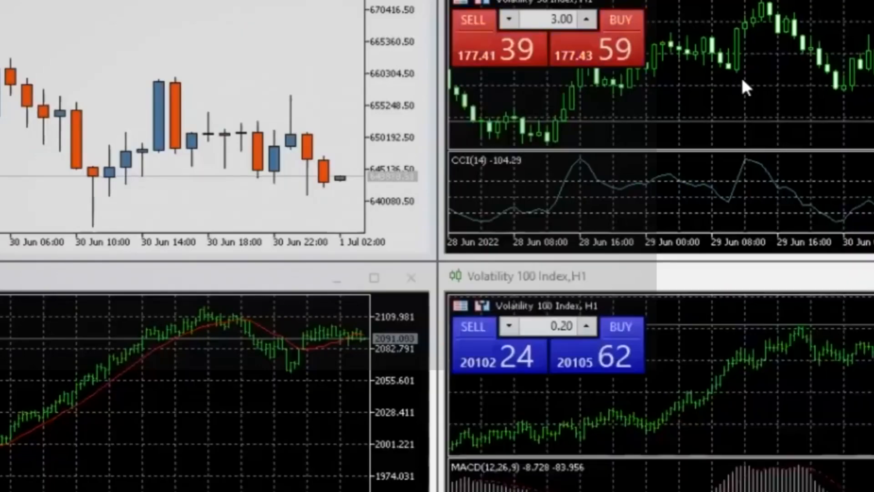
Apply the Plain Chart template to the three remaining black charts, including the Volatility 100 Index chart
right_click(741, 75)
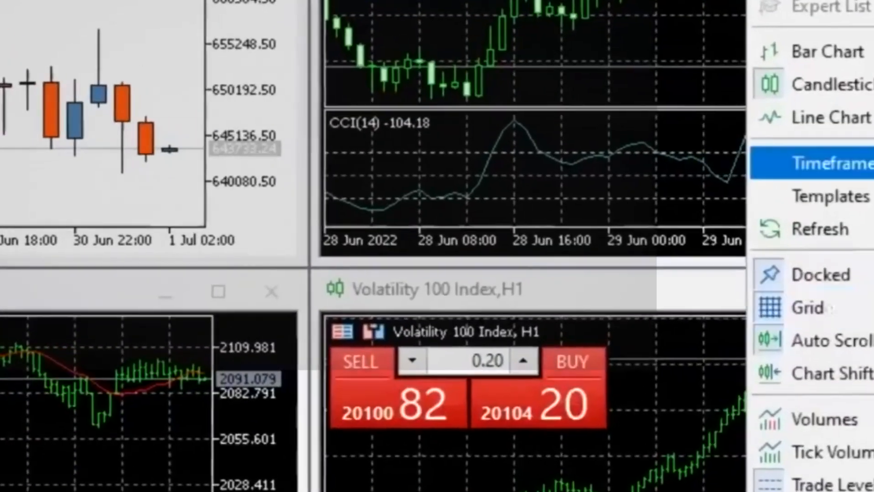
mouse_move(801, 196)
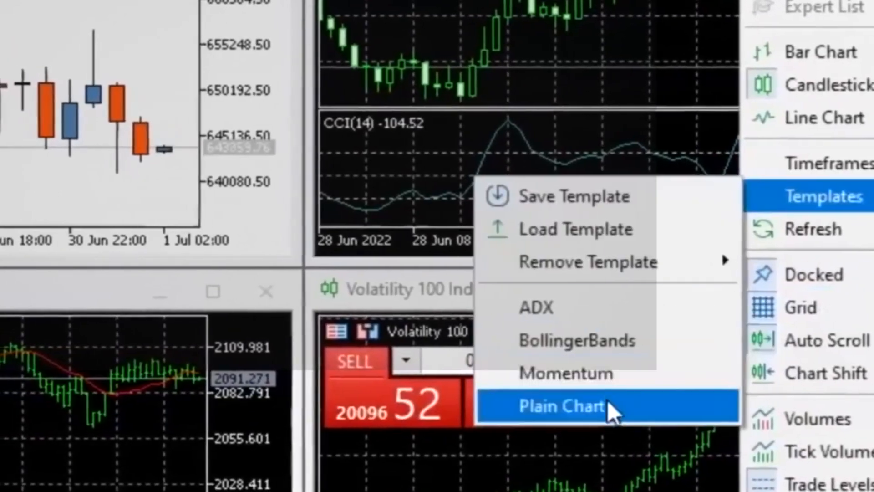
left_click(610, 410)
right_click(32, 389)
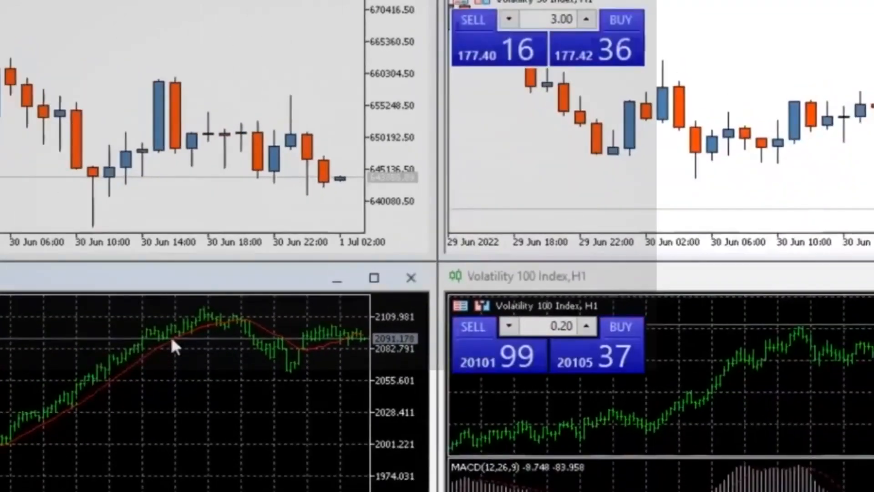
mouse_move(260, 212)
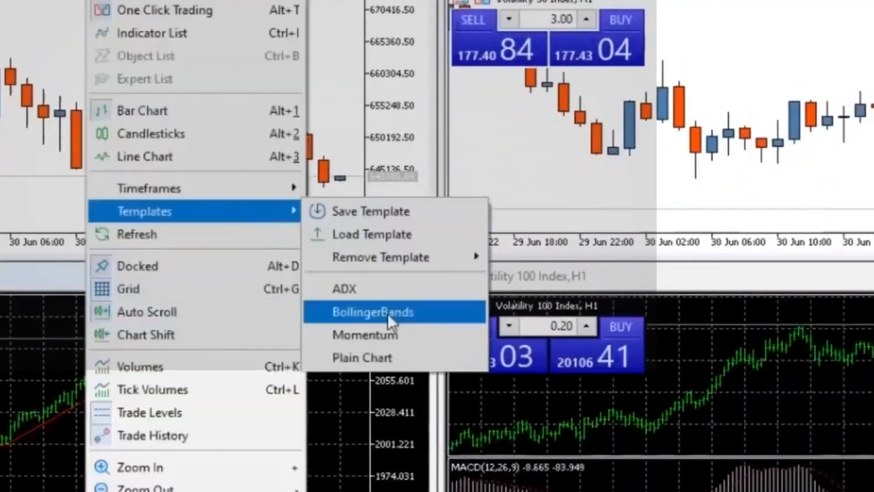
left_click(377, 358)
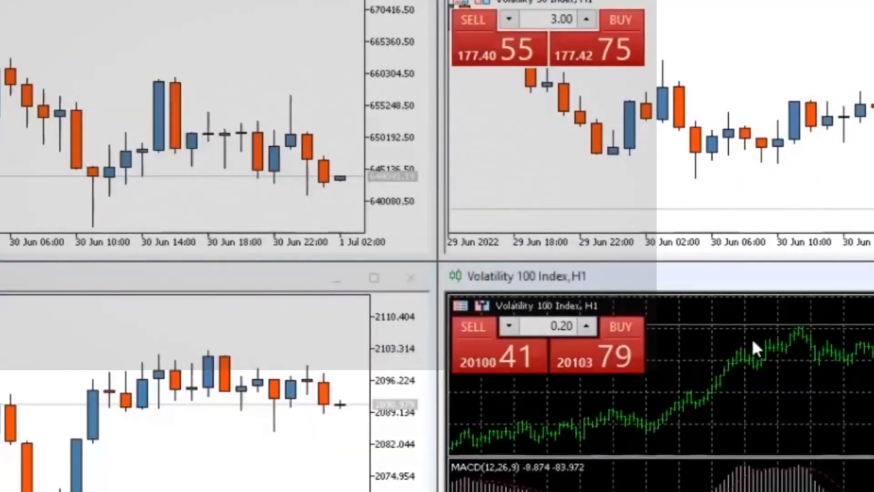
right_click(754, 348)
mouse_move(856, 222)
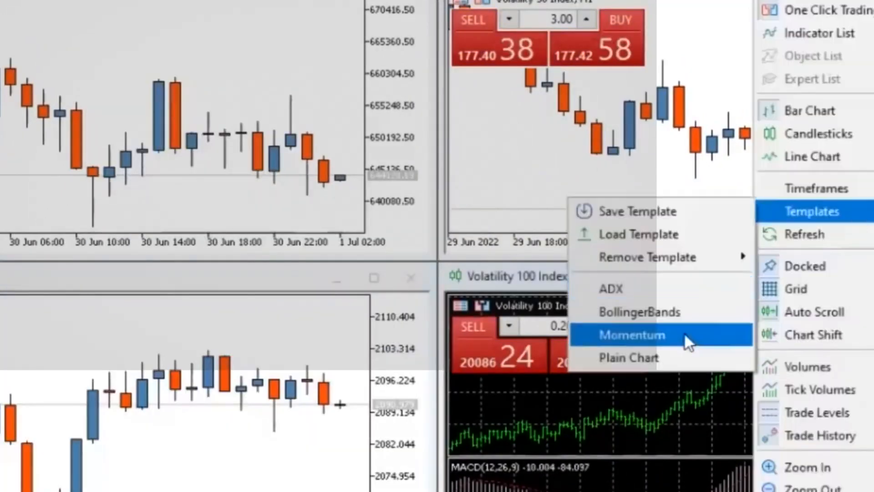
left_click(673, 353)
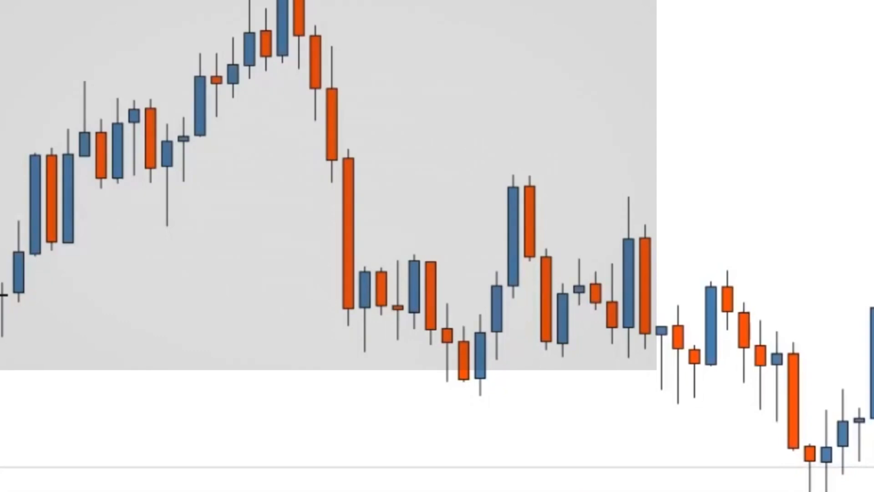
Turn on the Timeframes toolbar
key("alt+v")
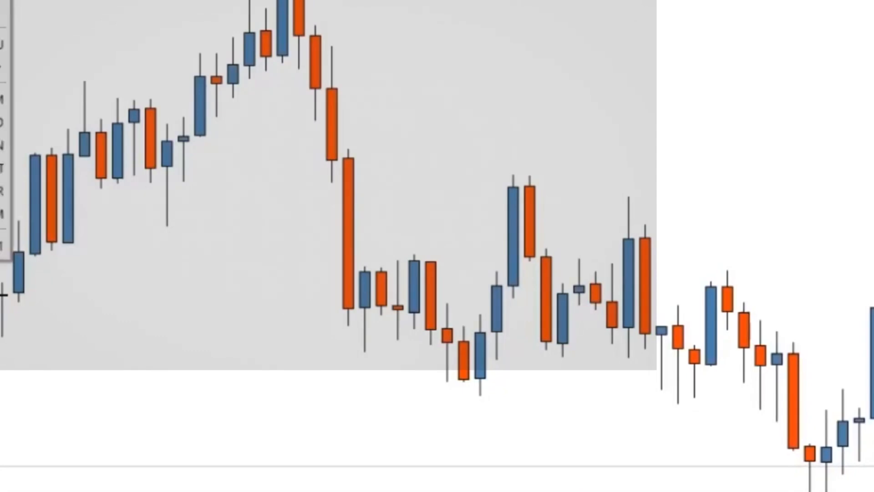
mouse_move(2, 2)
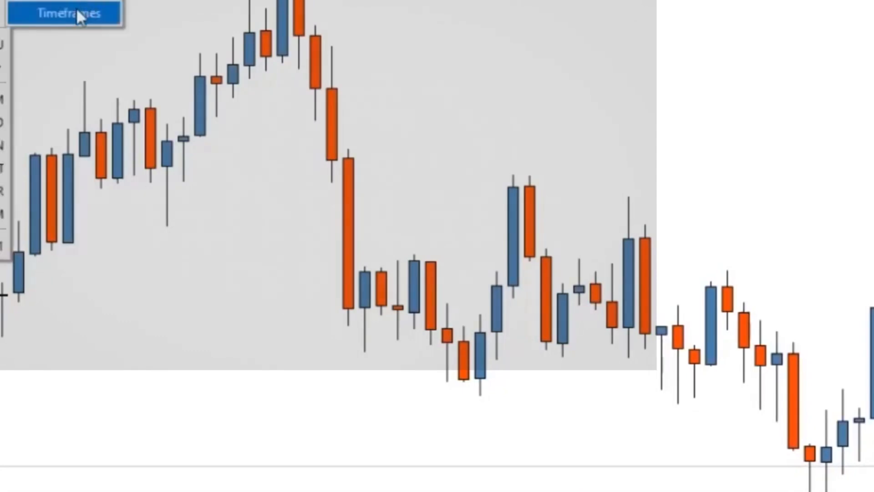
left_click(76, 7)
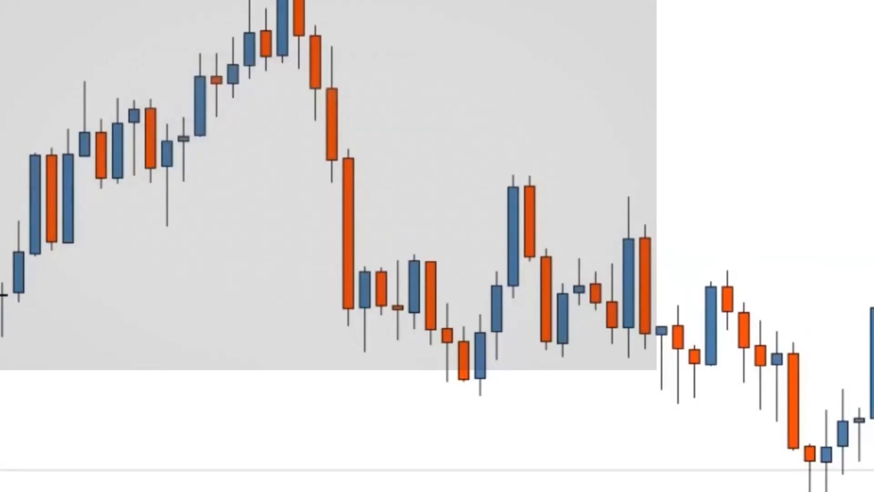
Open the toolbar customization and remove the Profiles, Symbols and MetaEditor buttons from the selected buttons
right_click(64, 0)
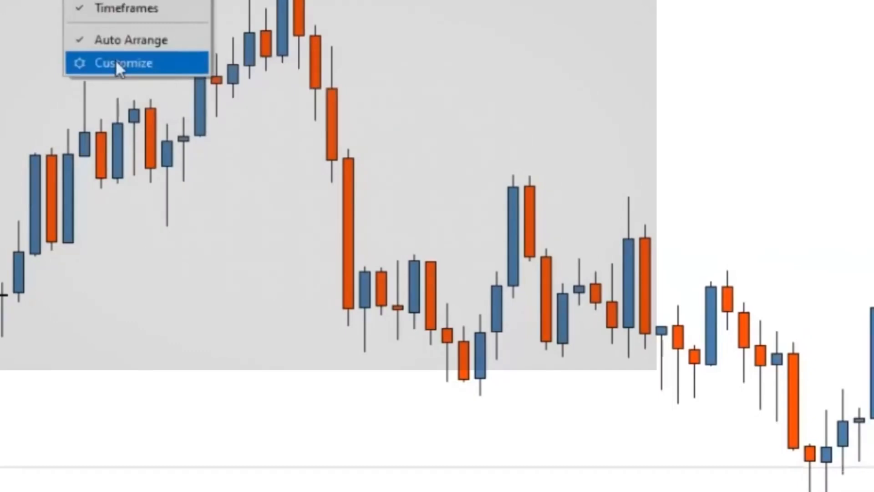
left_click(117, 64)
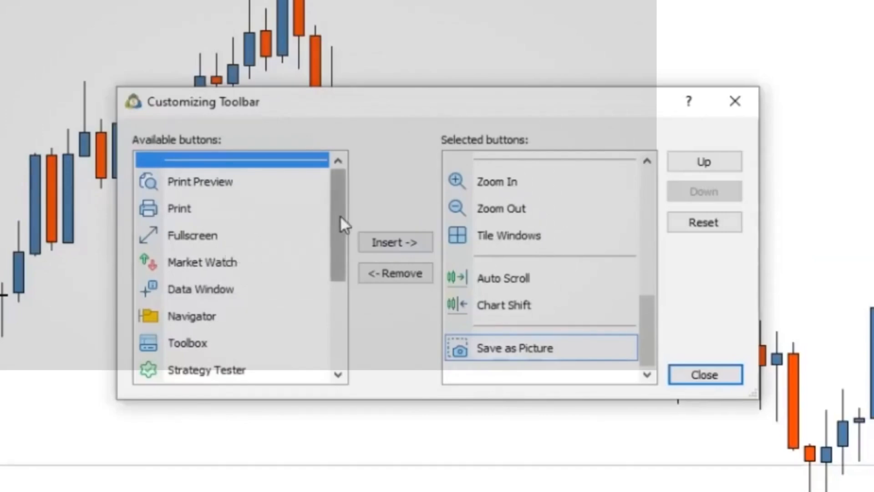
left_click_drag(341, 227, 342, 196)
left_click_drag(643, 318, 643, 171)
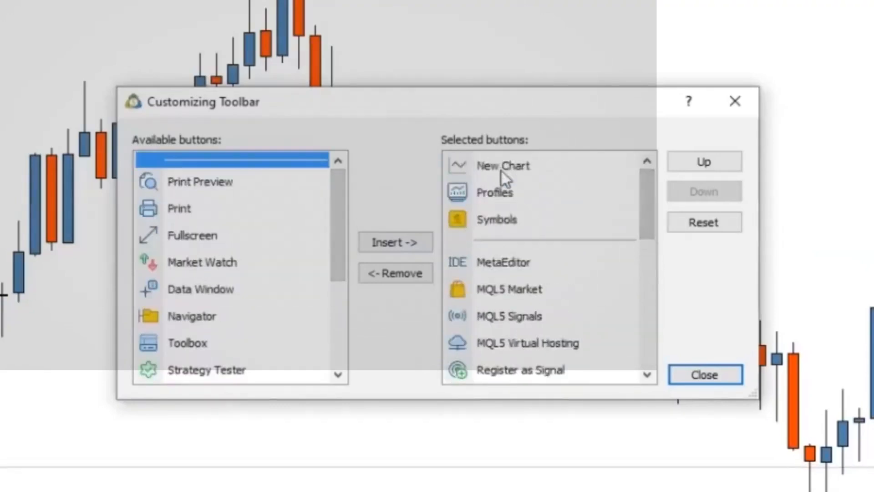
left_click(496, 195)
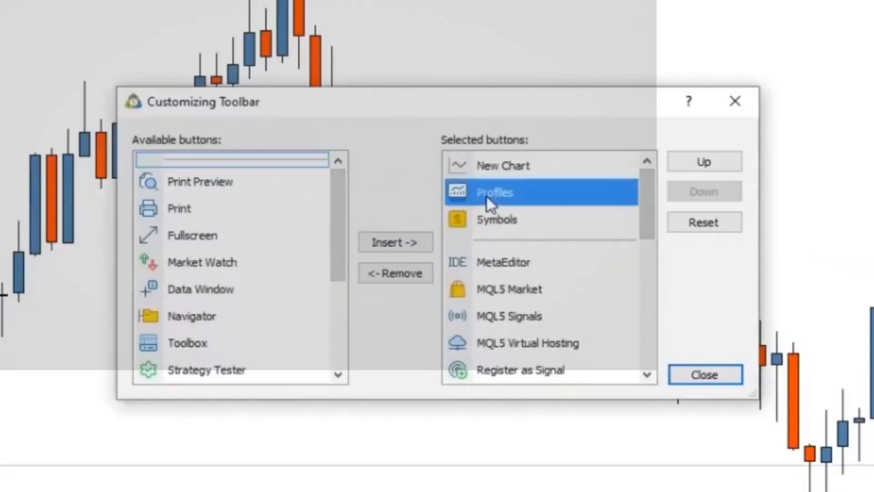
left_click(417, 275)
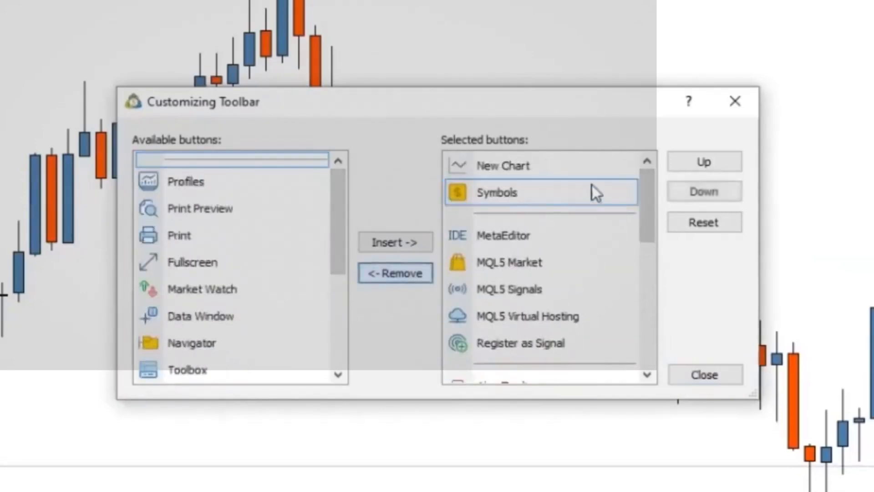
left_click(542, 201)
left_click(388, 277)
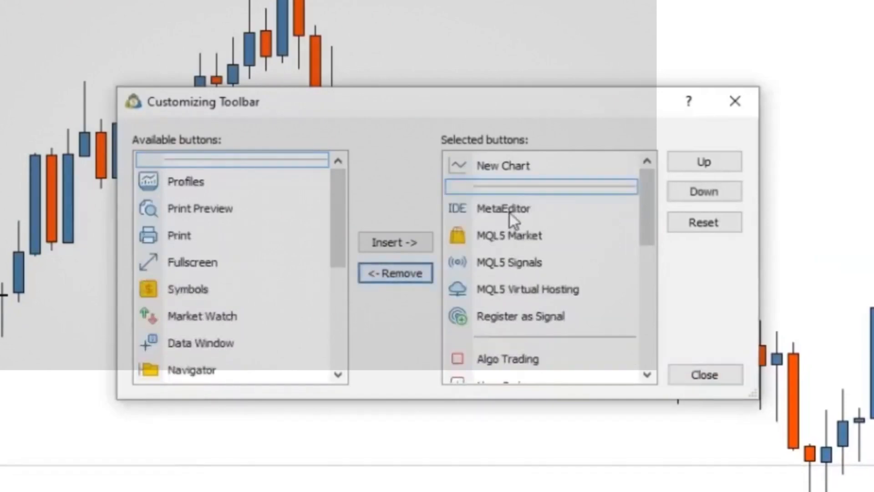
left_click(510, 211)
left_click(401, 272)
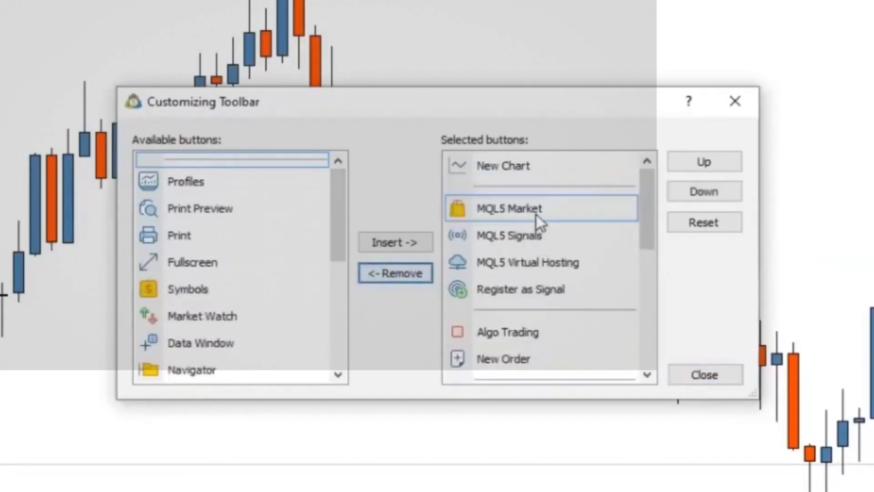
Remove the MQL5 Market, MQL5 Signals, MQL5 Virtual Hosting, Register as Signal and Algo Trading buttons from the toolbar
left_click(536, 214)
left_click(401, 277)
left_click(571, 216)
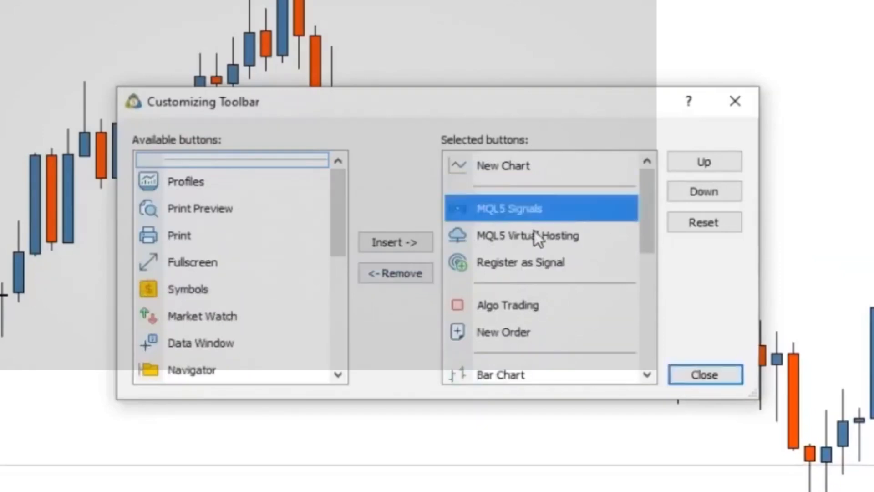
left_click(427, 270)
left_click(571, 212)
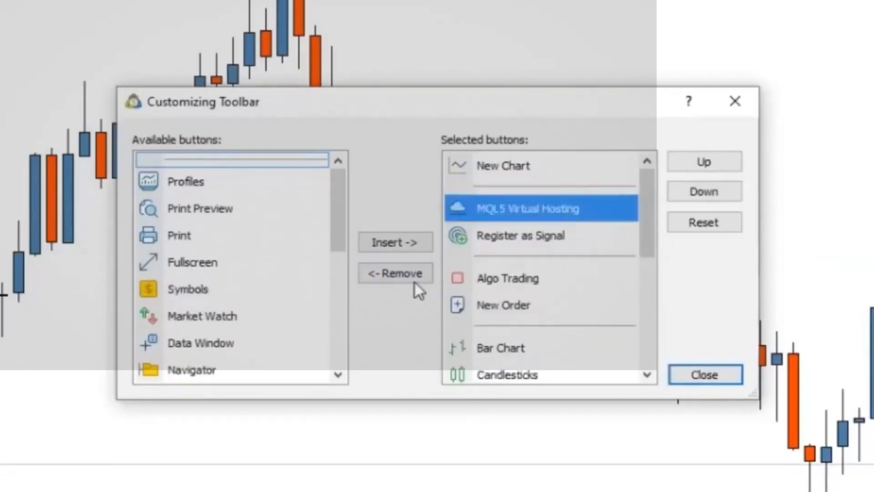
left_click(412, 278)
left_click(510, 211)
left_click(409, 277)
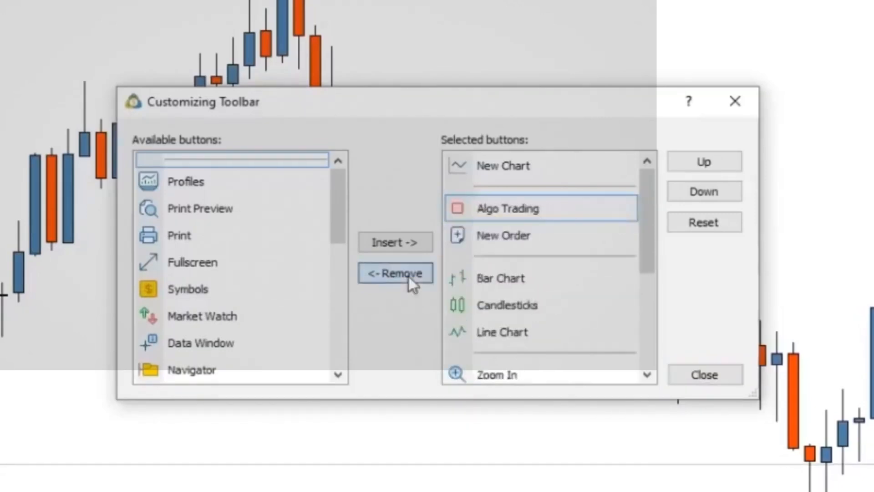
left_click(598, 207)
left_click(421, 271)
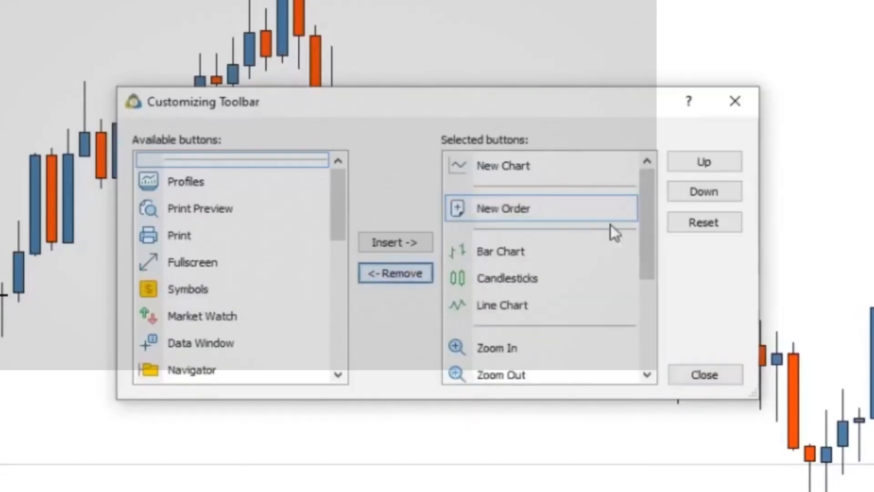
Add the Fullscreen button to the toolbar, directly before New Order
left_click_drag(645, 224, 642, 326)
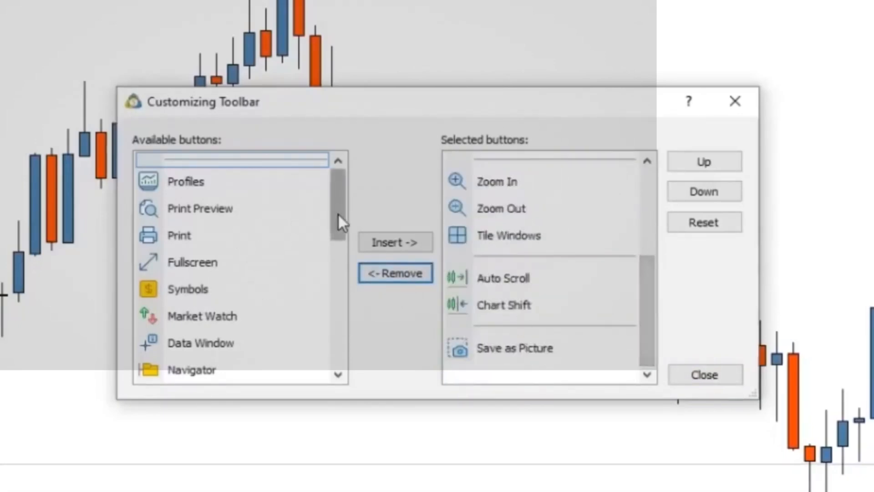
left_click_drag(338, 213, 300, 241)
left_click(199, 266)
left_click(384, 244)
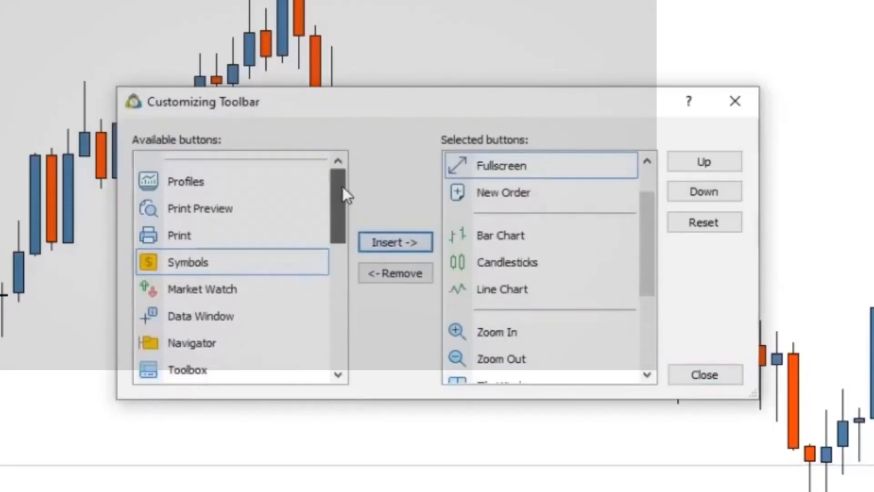
Add the Templates button to the toolbar, directly before Fullscreen, and close the customization dialog
left_click_drag(343, 187, 324, 351)
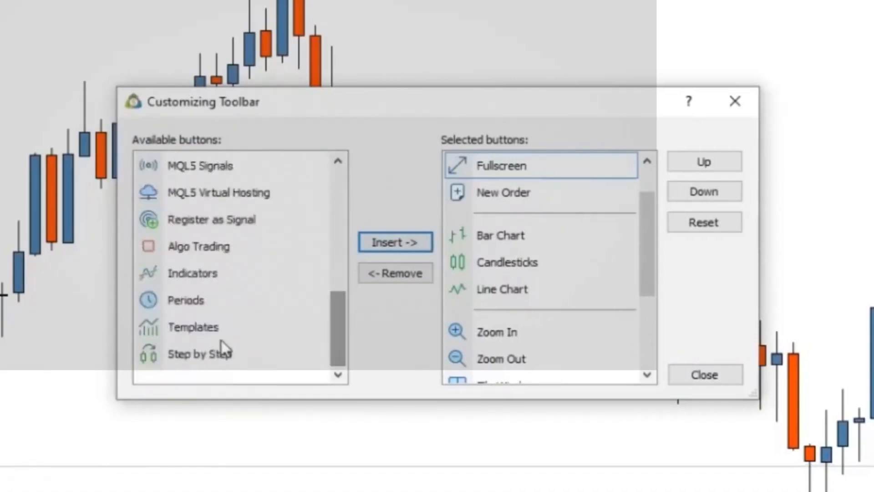
left_click(184, 326)
left_click(387, 241)
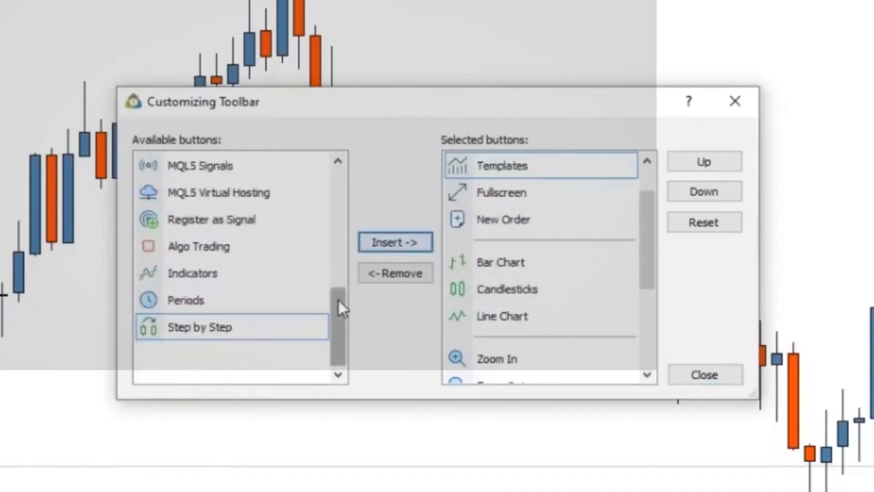
left_click_drag(338, 299, 351, 134)
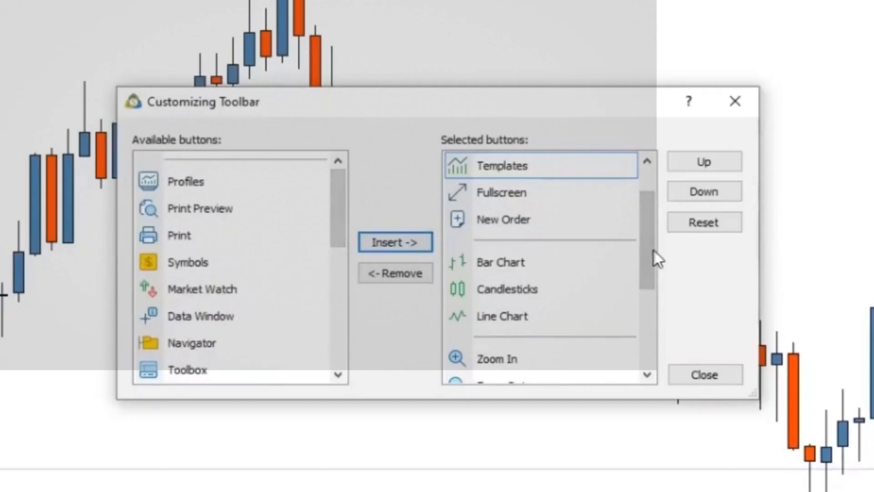
left_click_drag(648, 255, 645, 382)
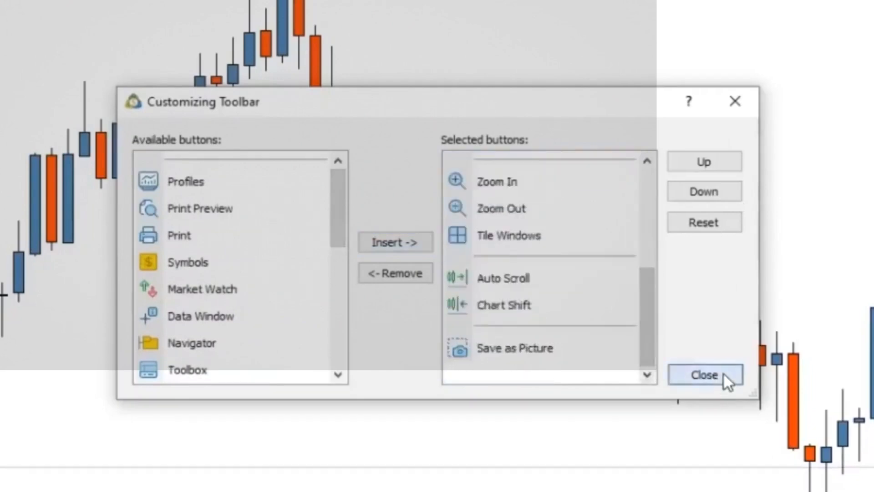
left_click(725, 380)
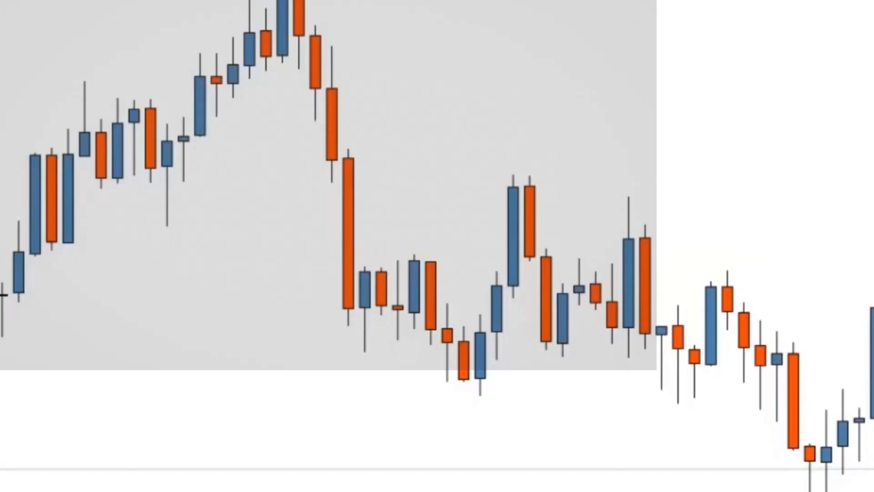
Reopen the toolbar customization, move New Order ahead of Templates and Fullscreen, and close the dialog
right_click(23, 1)
left_click(59, 47)
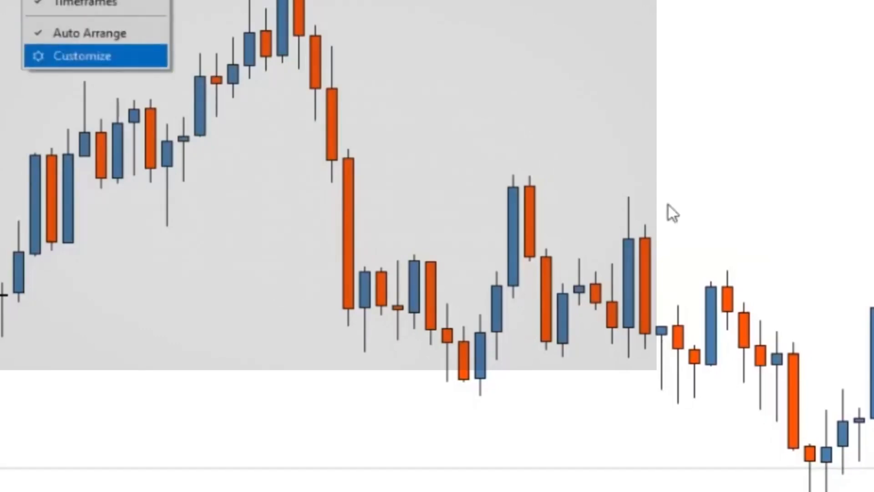
scroll(655, 214, "up", 6)
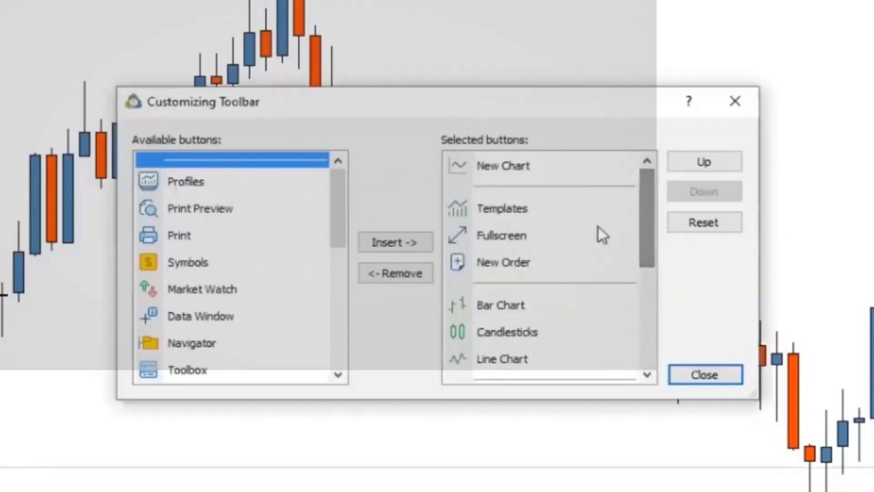
left_click(536, 264)
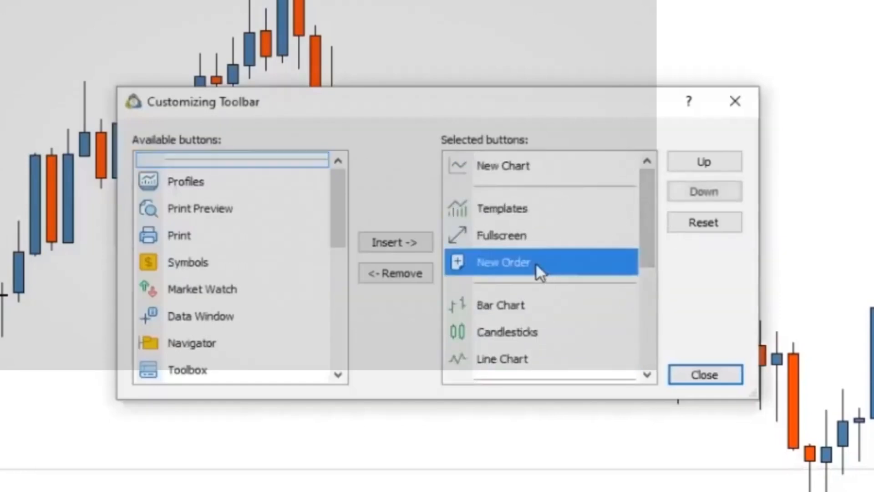
left_click(709, 163)
left_click(709, 163)
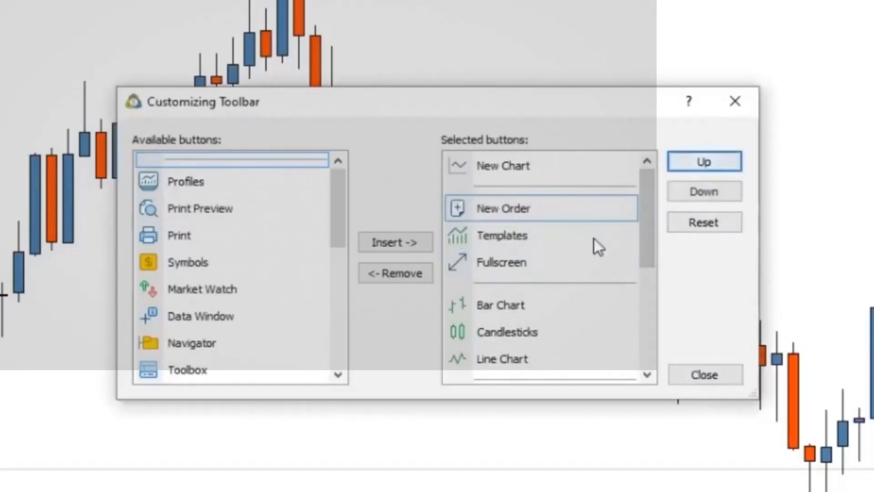
left_click(540, 174)
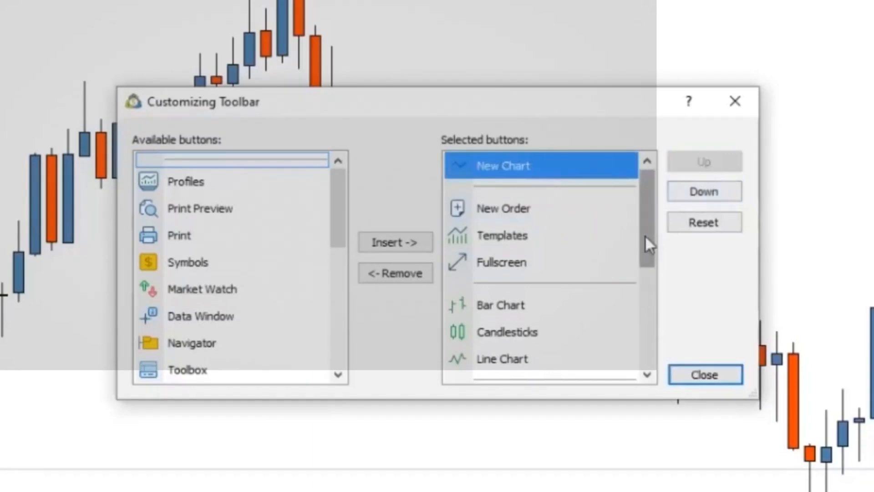
left_click_drag(651, 230, 641, 255)
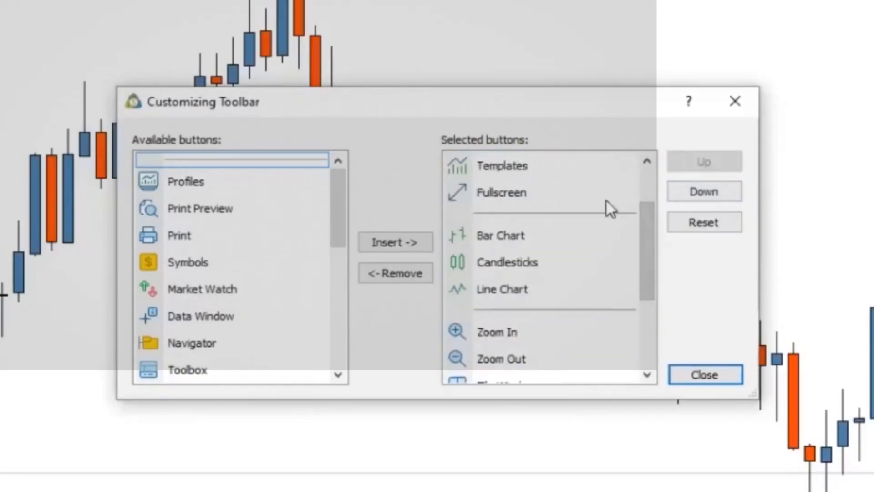
left_click(706, 374)
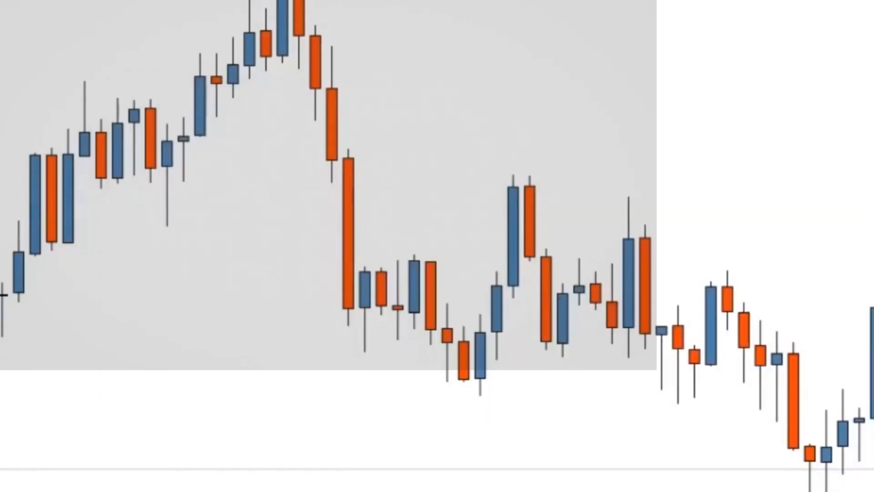
Open the drawing toolbar's customization and add the Arrowed Line button directly before Arrow
left_click_drag(349, 1, 365, 105)
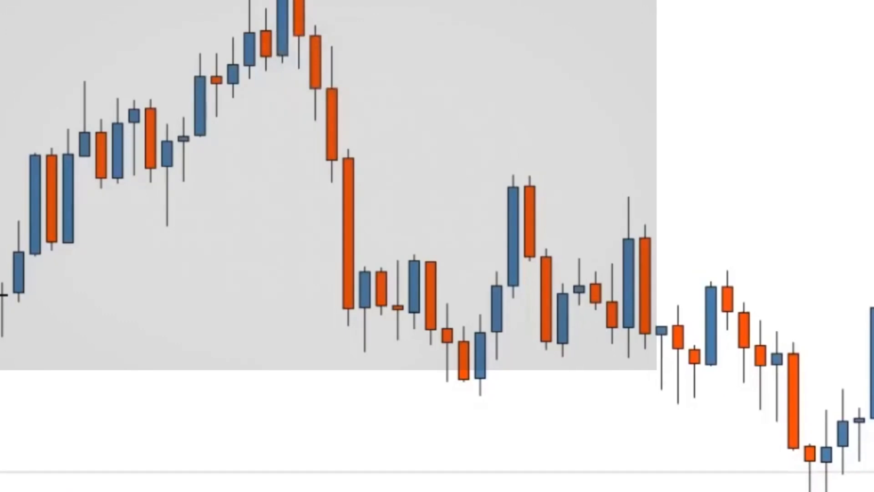
right_click(601, 0)
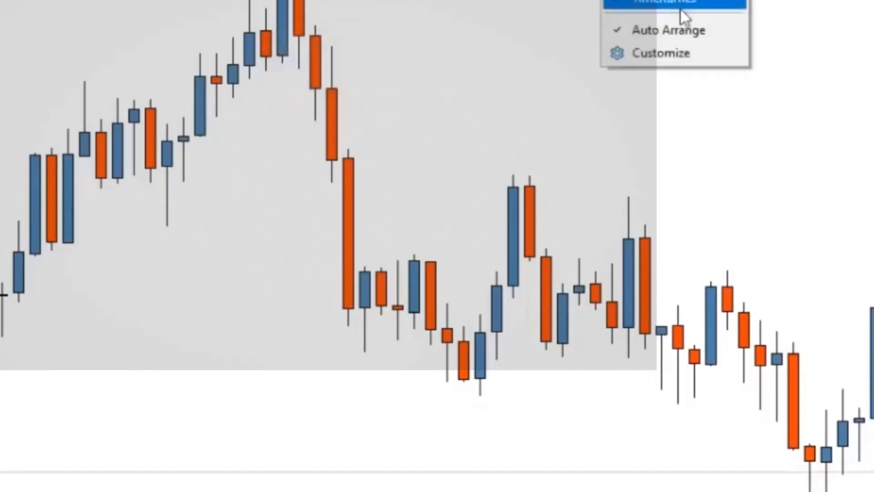
left_click(668, 56)
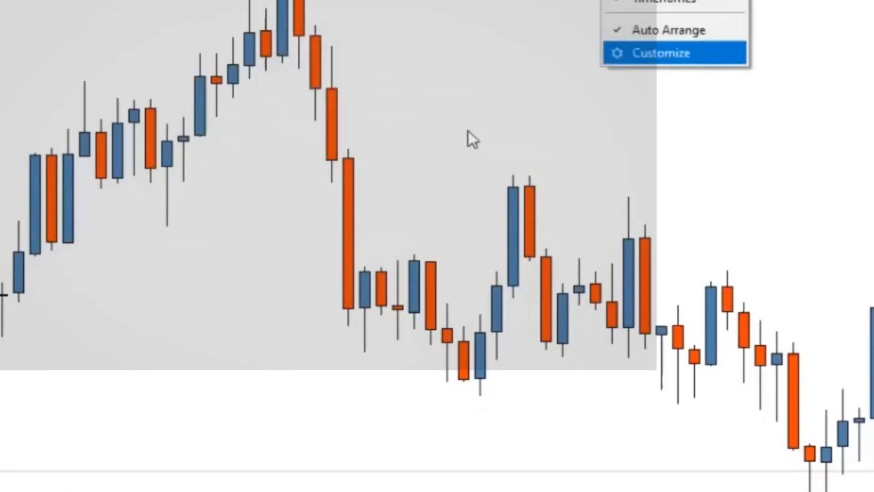
left_click_drag(334, 195, 347, 351)
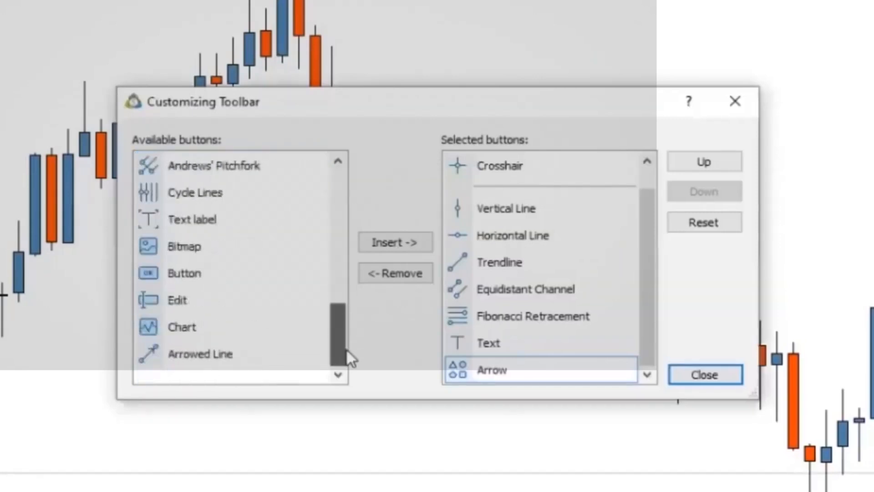
left_click(152, 362)
left_click(390, 243)
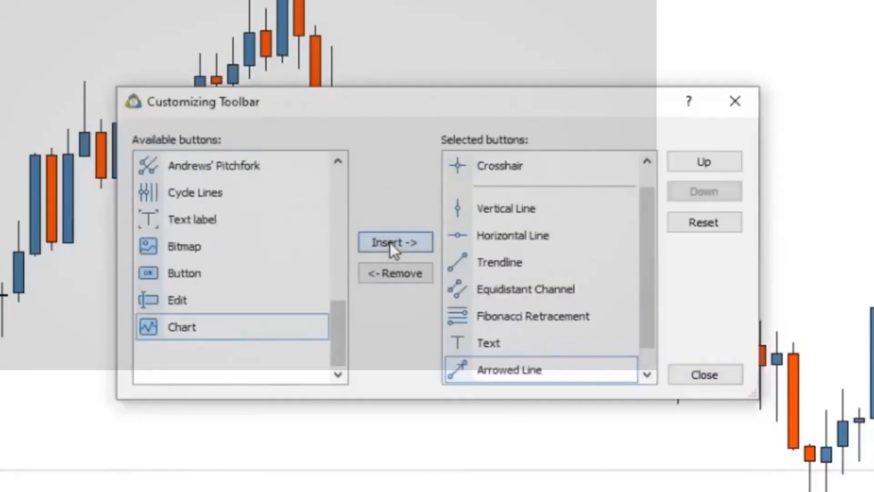
Add the Triangle and Rectangle buttons before Arrowed Line, with Rectangle first, and close the customization dialog
left_click_drag(331, 324, 336, 275)
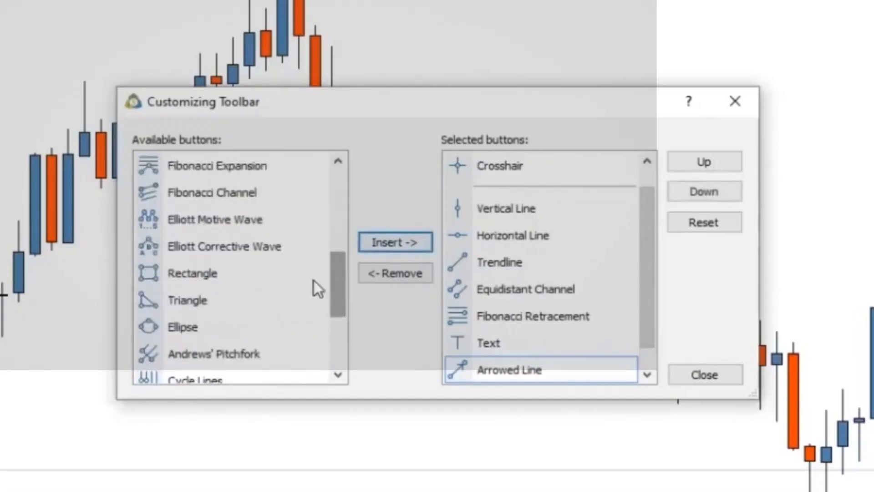
left_click(157, 301)
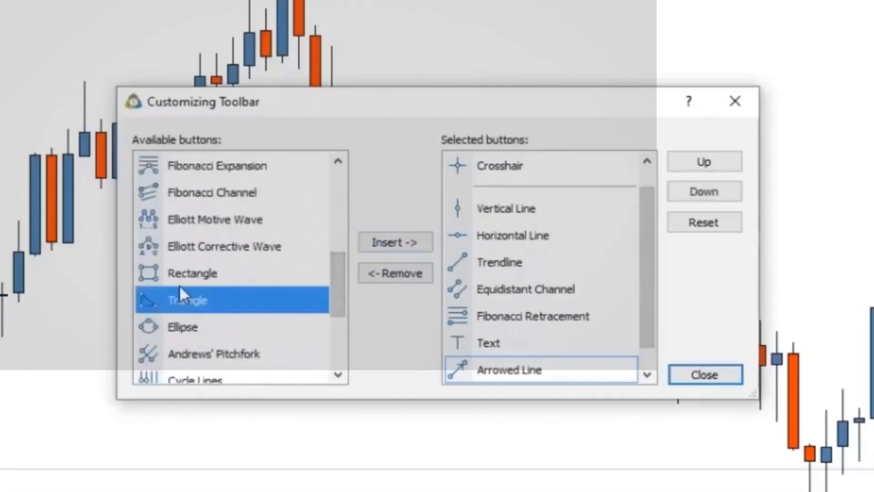
left_click(414, 239)
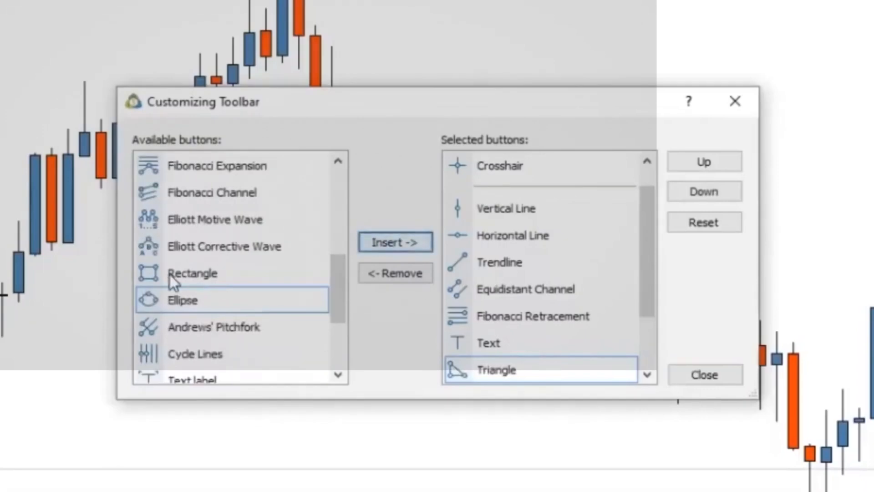
left_click(170, 274)
left_click(409, 241)
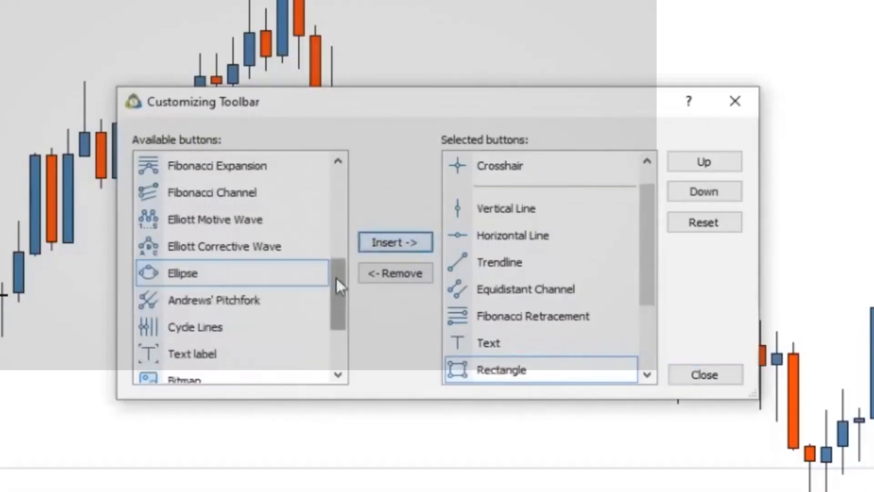
left_click_drag(338, 283, 345, 179)
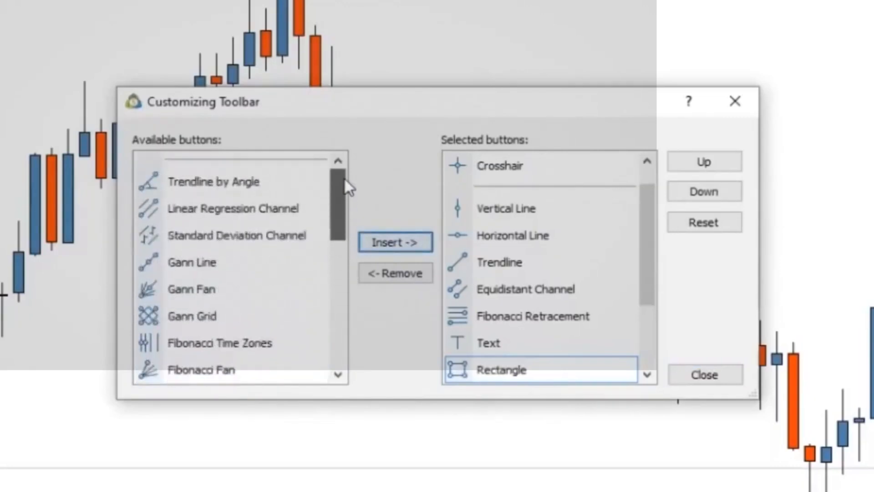
left_click(705, 374)
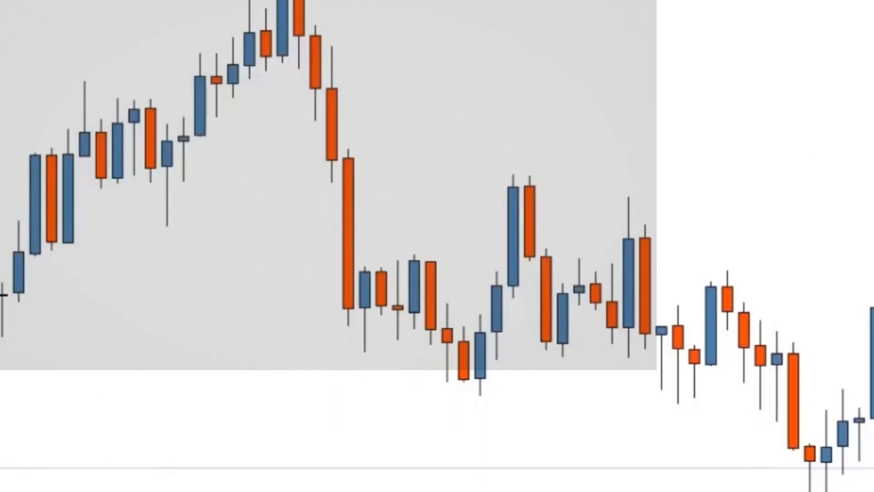
Set the bear candle color of the Volatility 75 Index chart to Tomato and apply the chart properties
left_click_drag(336, 1, 371, 42)
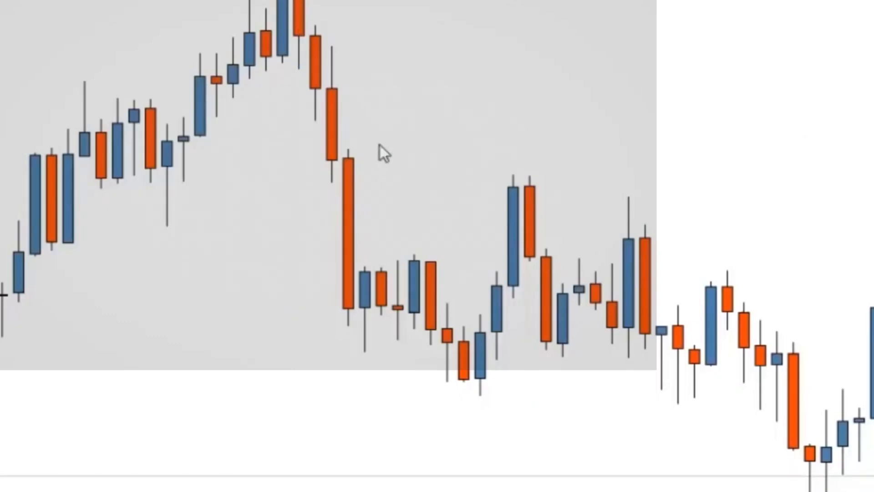
right_click(377, 58)
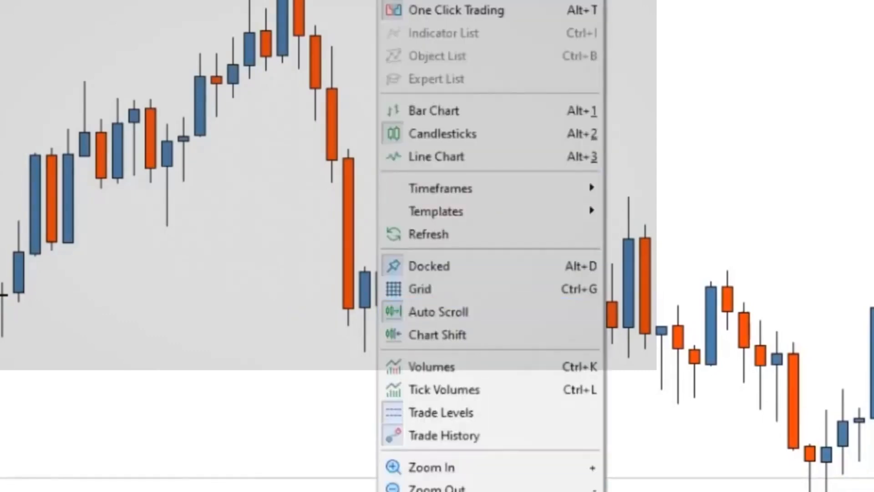
left_click(432, 491)
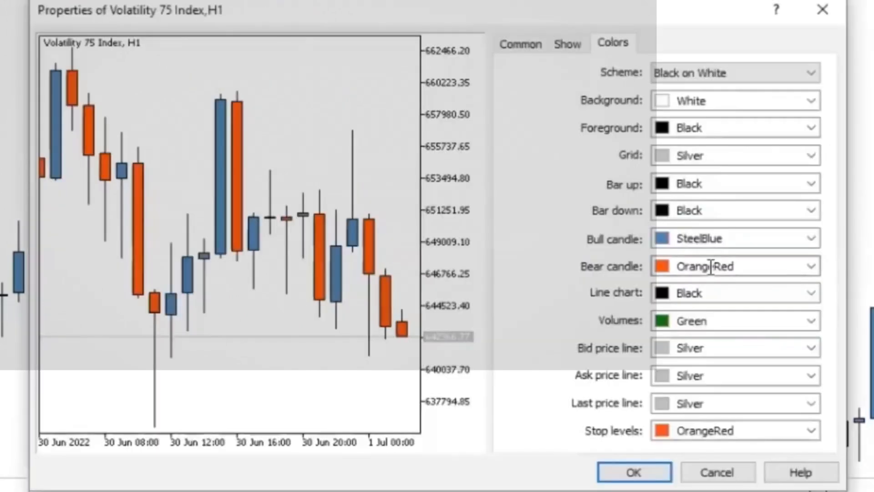
left_click(811, 267)
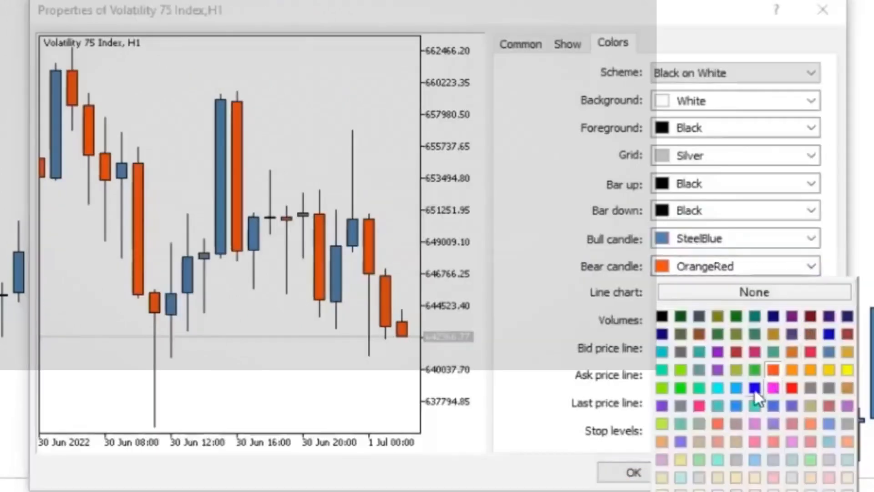
left_click(715, 421)
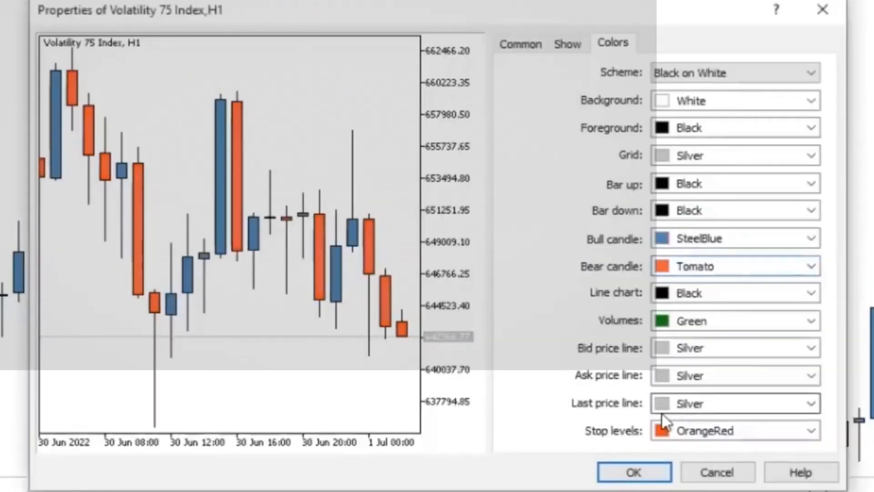
left_click(652, 468)
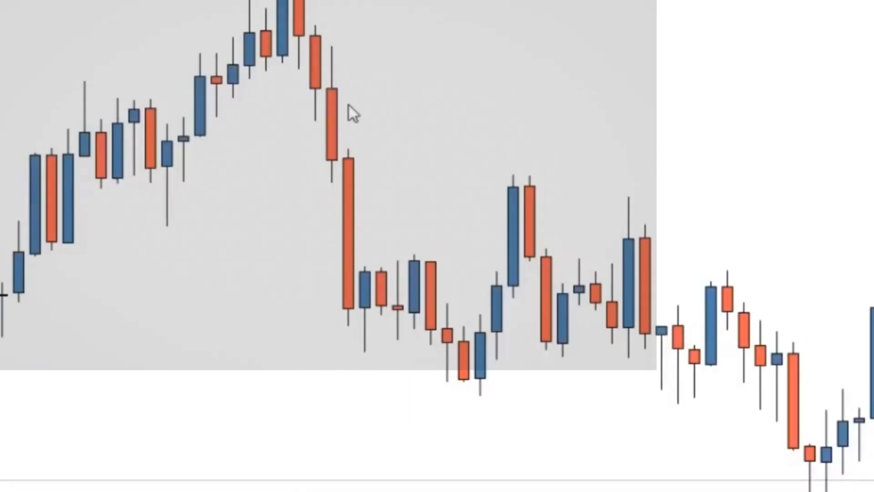
Turn on the ask price line in the Volatility 75 Index chart properties and apply the change
right_click(435, 66)
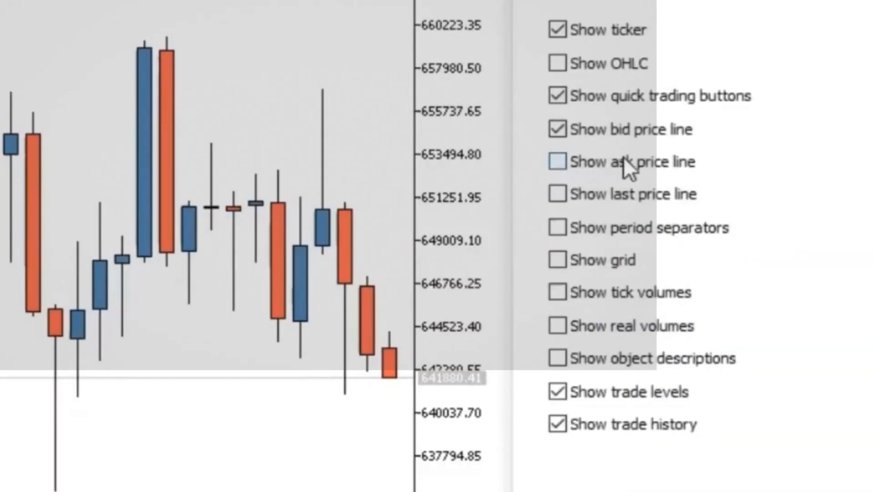
left_click(557, 161)
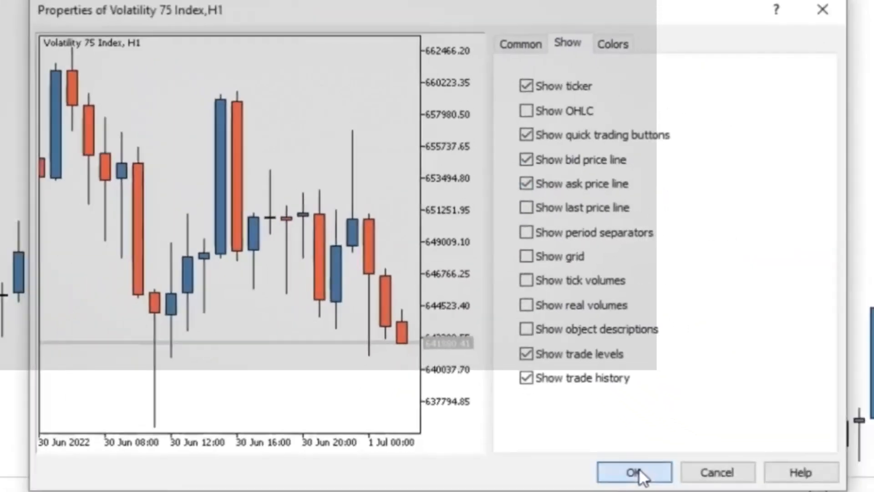
left_click(653, 489)
Add the MACD oscillator to the chart with Fast EMA 12, Slow EMA 26, MACD SMA 9 and the Silver main color
left_click_drag(788, 167, 755, 168)
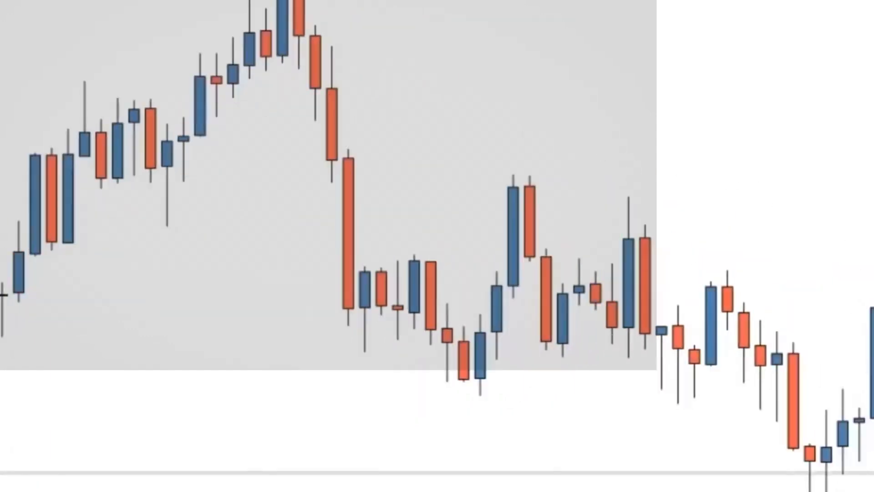
key("End")
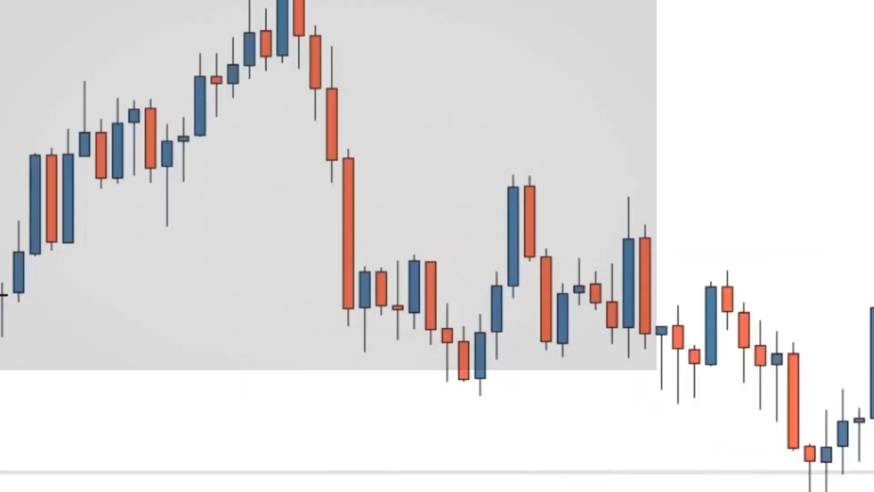
key("End")
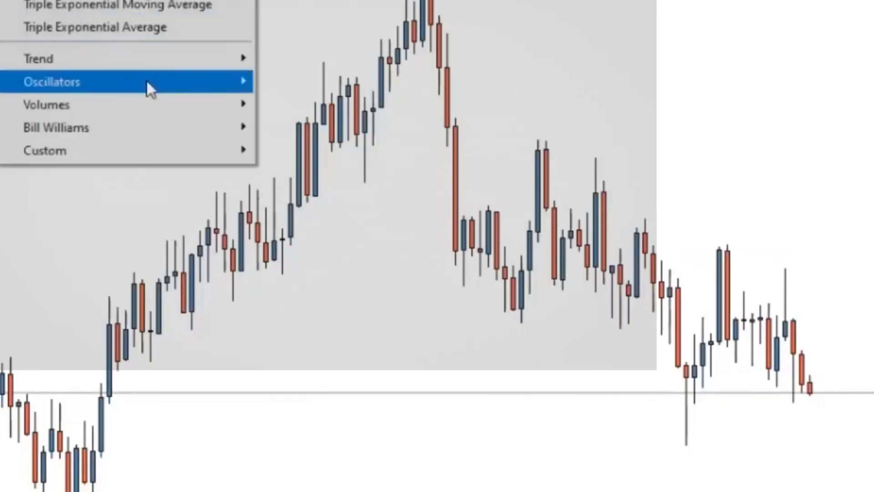
mouse_move(147, 79)
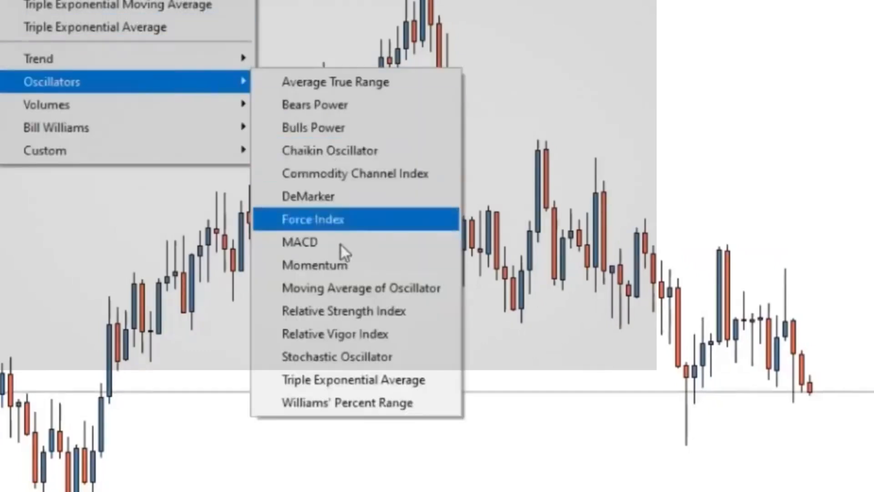
left_click(343, 356)
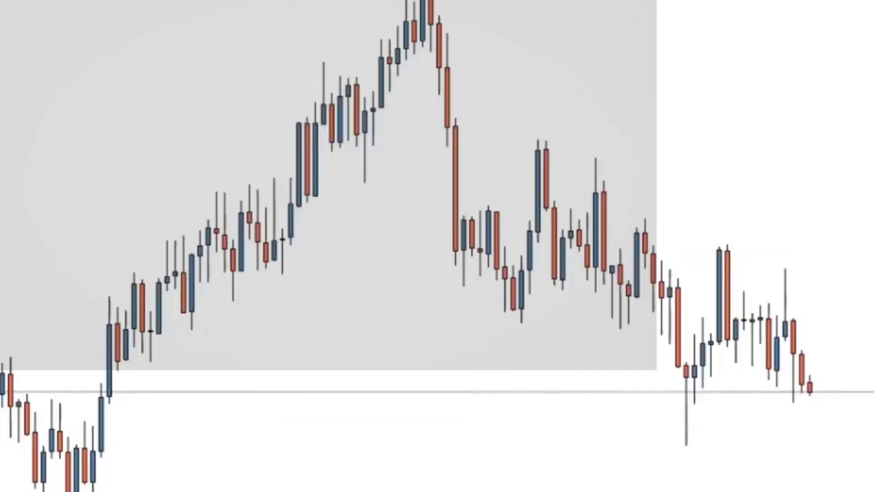
key("alt+v")
key("Return")
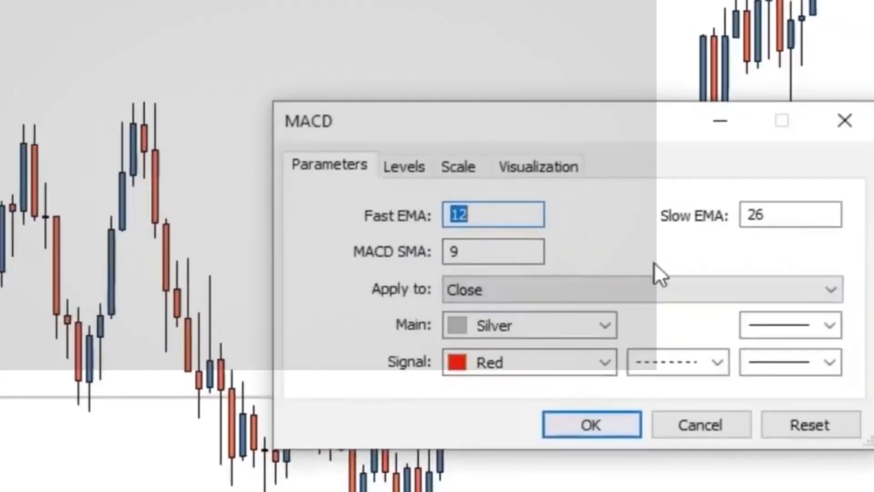
left_click(602, 326)
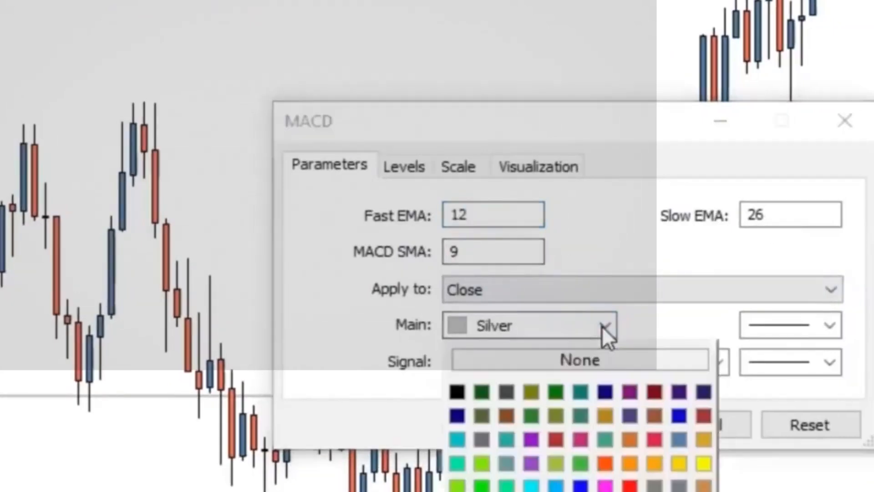
left_click(602, 326)
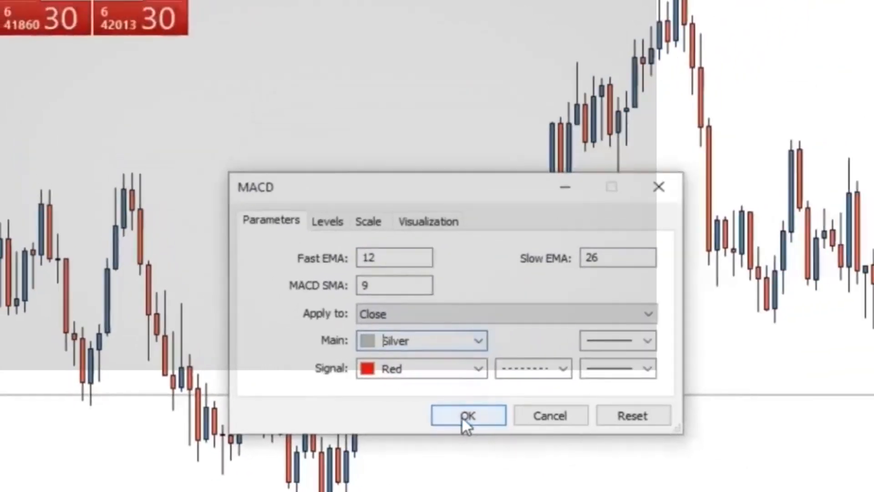
left_click(462, 416)
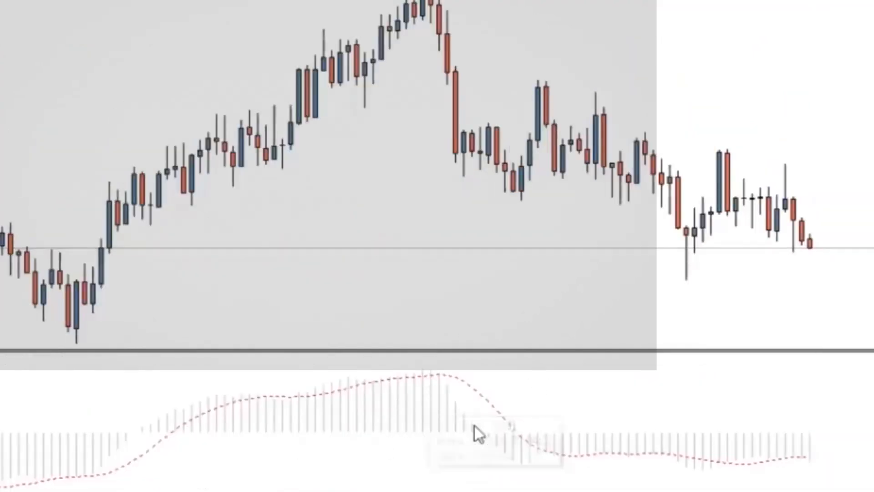
Change the MACD indicator's main color to SteelBlue and apply its properties
right_click(412, 413)
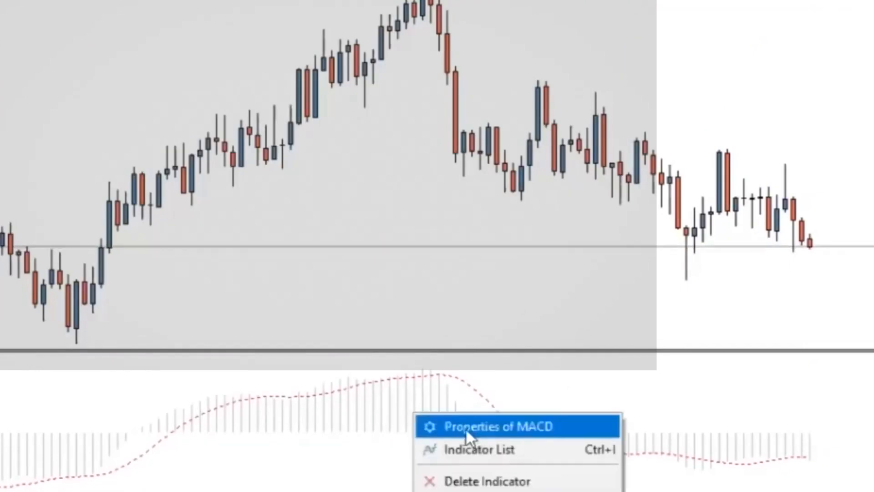
left_click(466, 427)
left_click(480, 338)
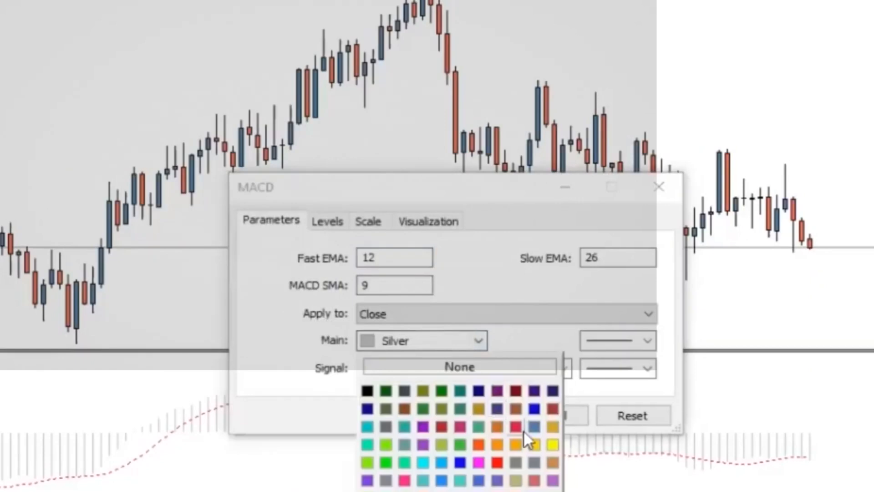
left_click(531, 429)
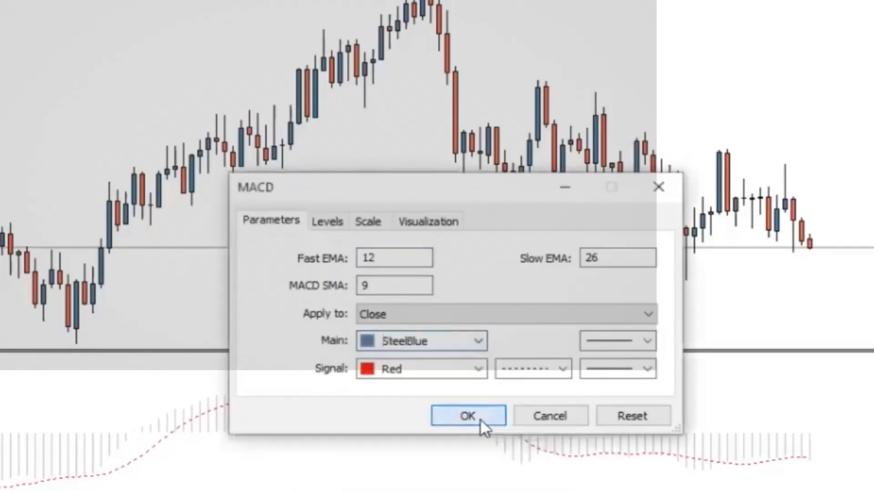
left_click(480, 418)
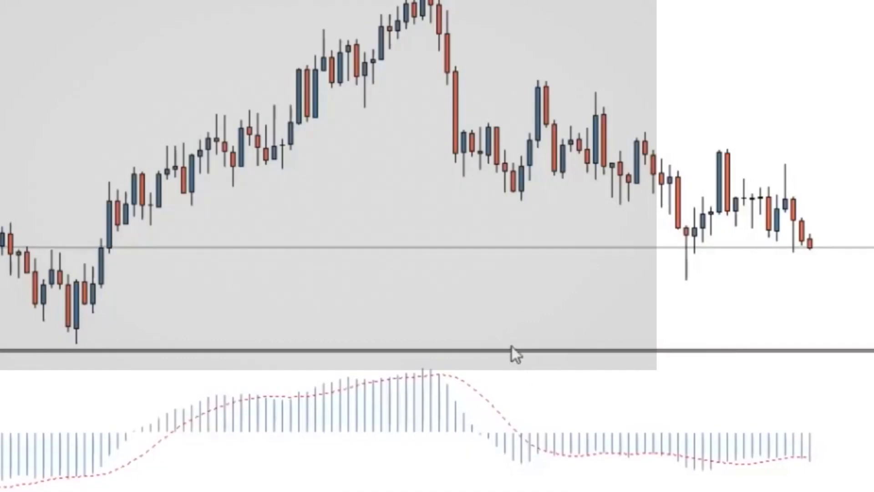
Shrink the MACD subwindow to give the price chart more height, and zoom the chart out to show more candles
left_click_drag(512, 349, 523, 449)
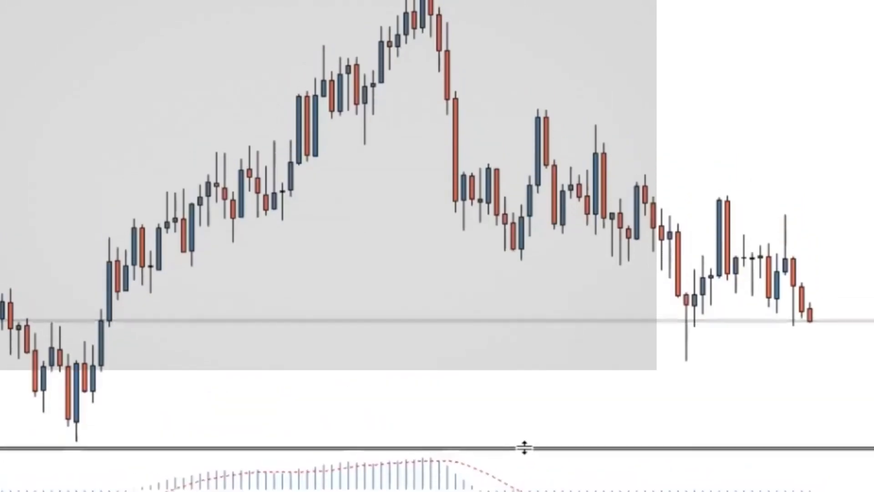
left_click_drag(514, 310, 633, 280)
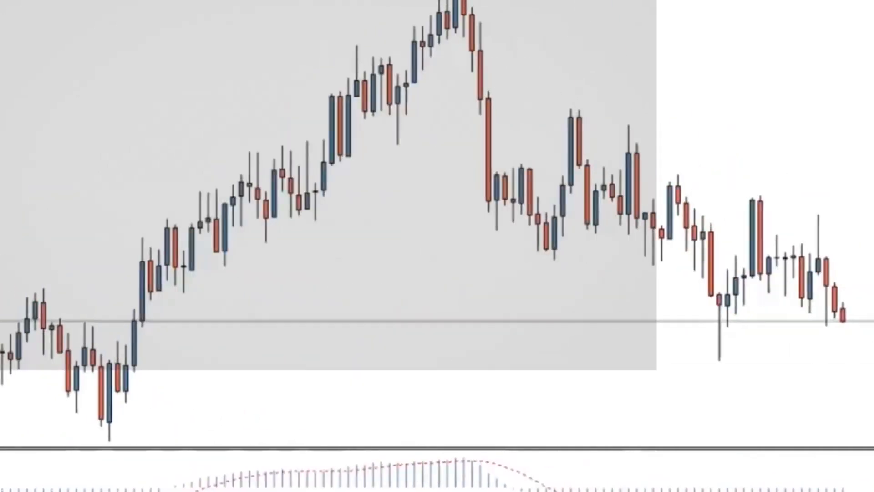
key("plus")
key("minus")
key("minus")
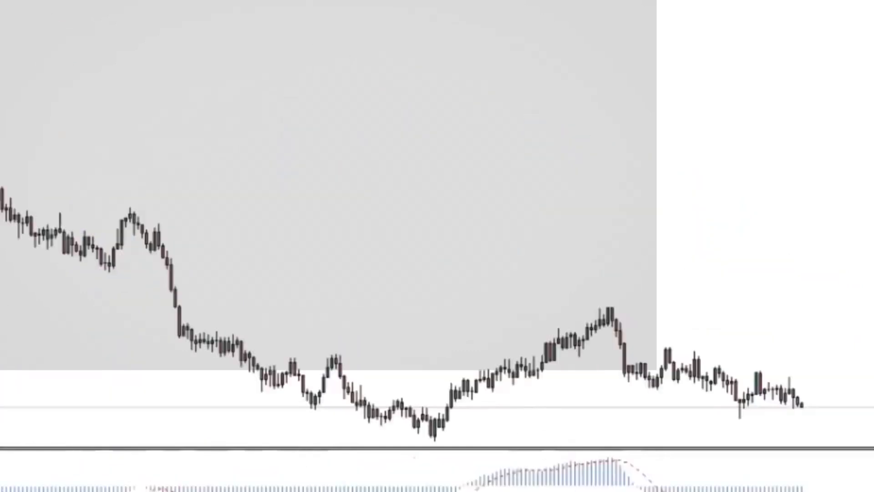
Save the styled Volatility 75 Index chart with its MACD indicator as a chart template named MACD
key("plus")
key("plus")
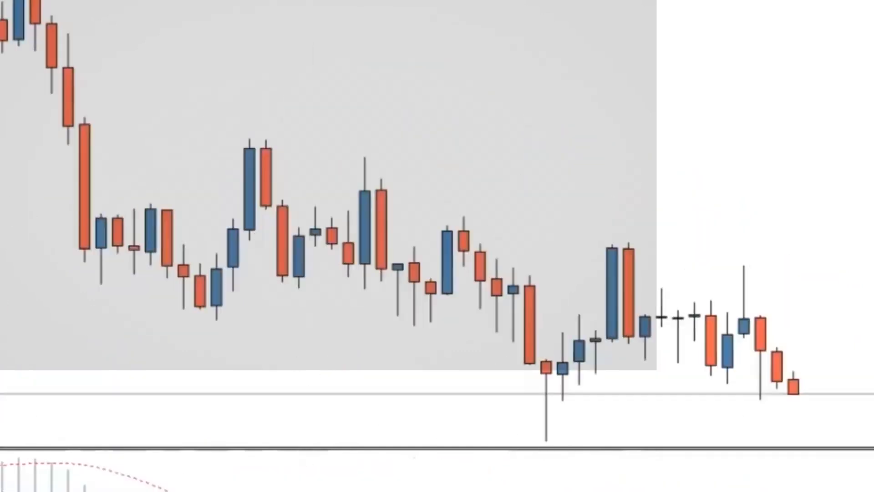
key("minus")
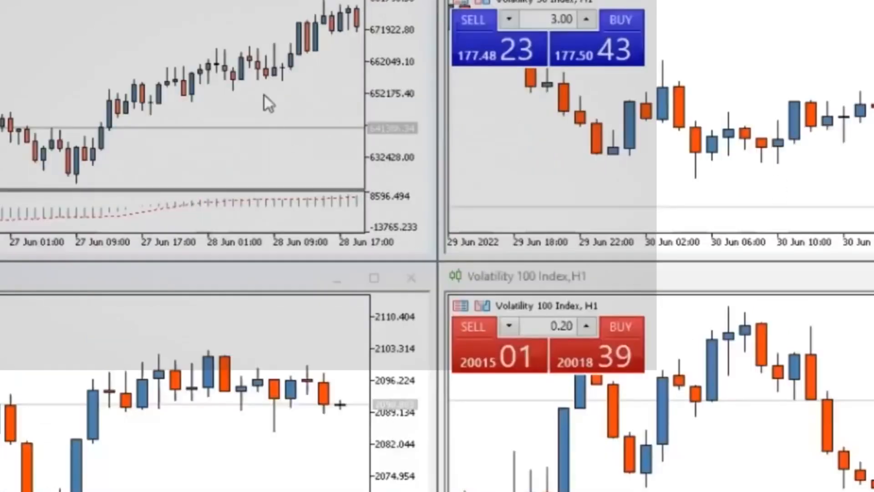
mouse_move(259, 73)
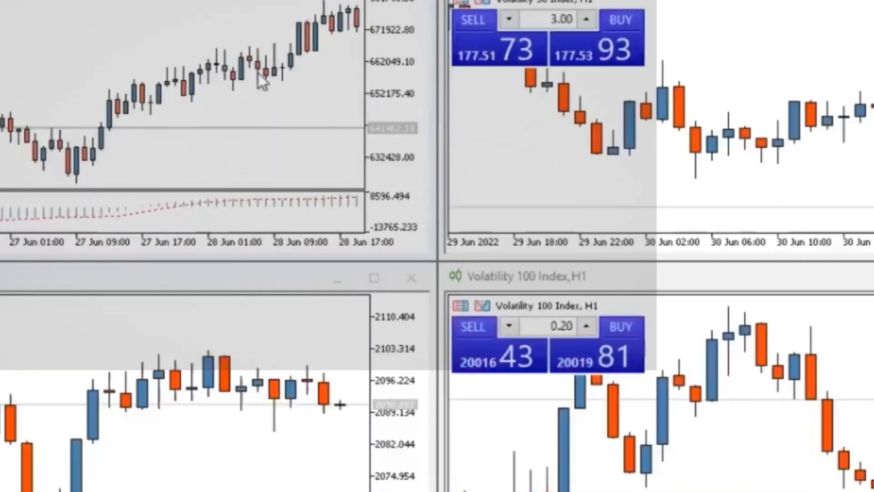
right_click(258, 73)
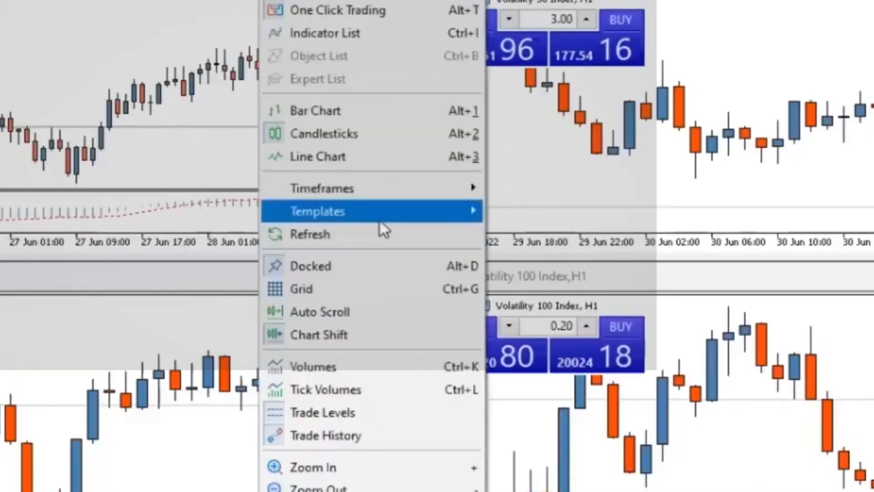
mouse_move(379, 221)
left_click(523, 212)
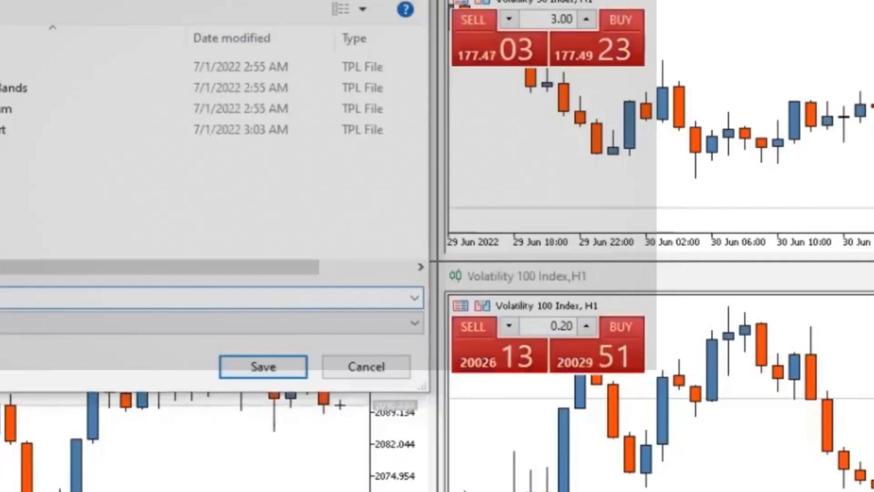
left_click(262, 360)
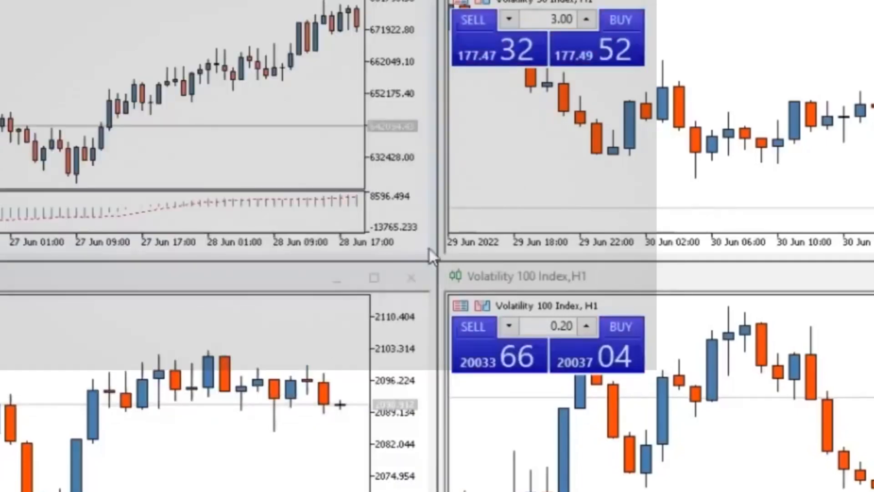
Apply the MACD template to the three other open charts, including Volatility 50 Index and Volatility 100 Index
right_click(754, 83)
mouse_move(813, 211)
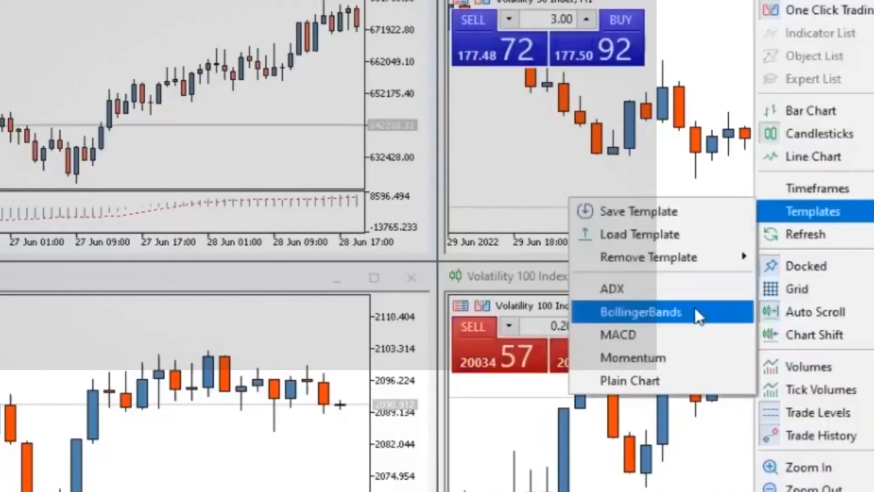
left_click(664, 333)
right_click(141, 359)
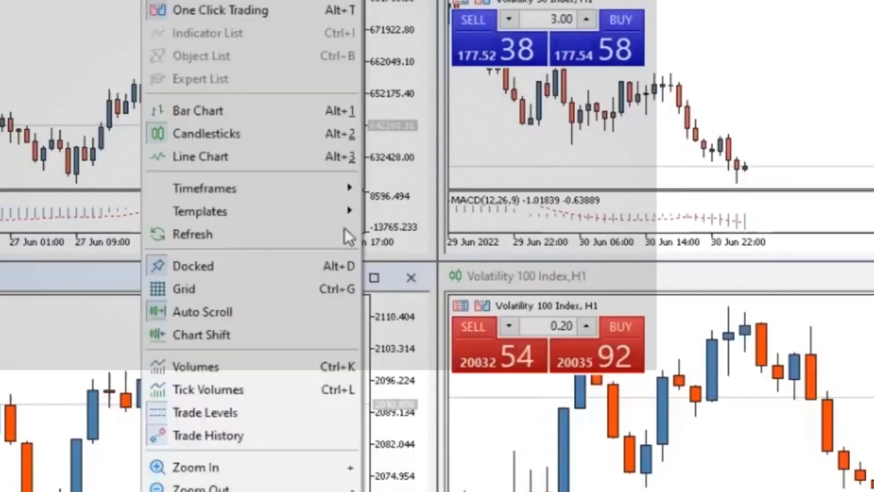
mouse_move(334, 209)
left_click(435, 335)
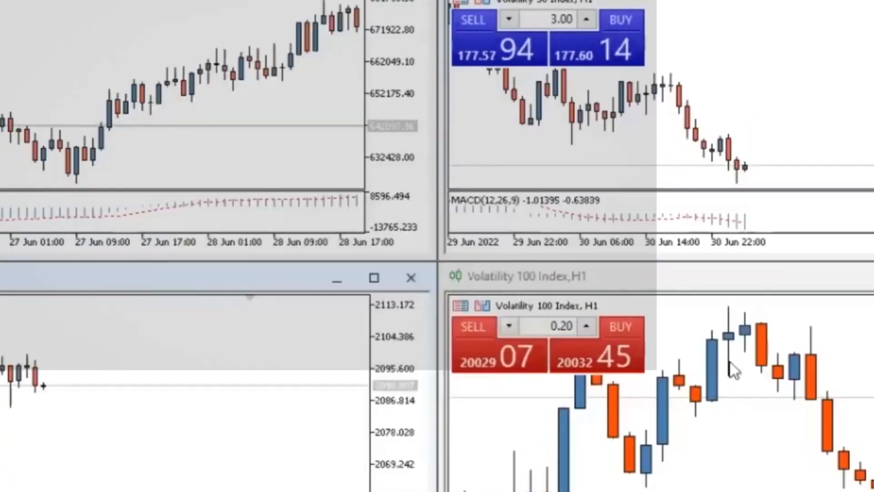
right_click(742, 359)
mouse_move(801, 212)
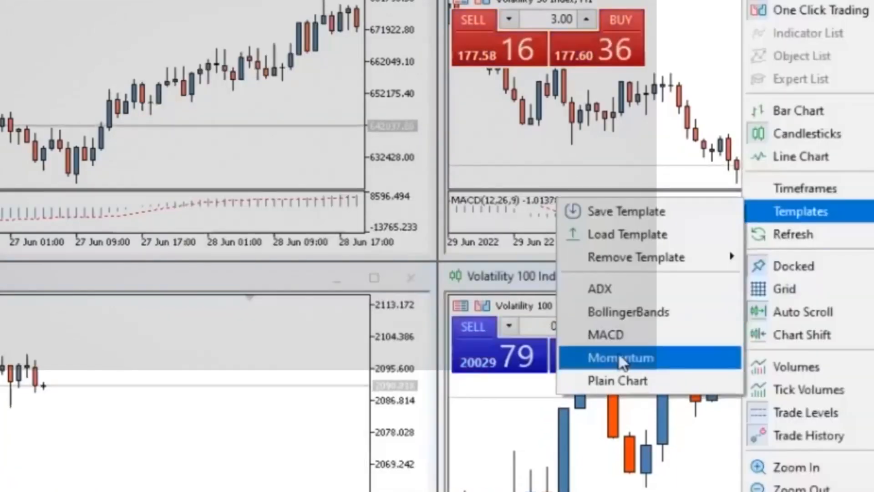
left_click(605, 335)
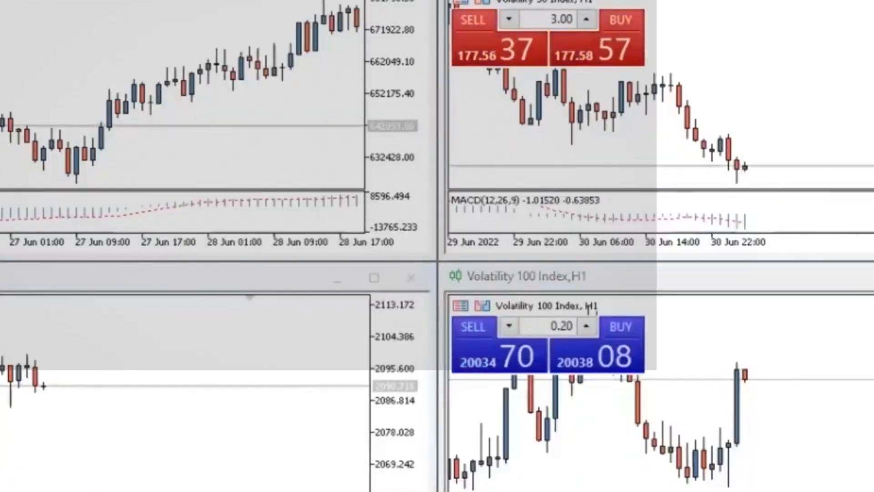
Maximize the Volatility 75 Index chart and draw a downward-sloping arrowed line from the swing high after the sharp drop
left_click(374, 1)
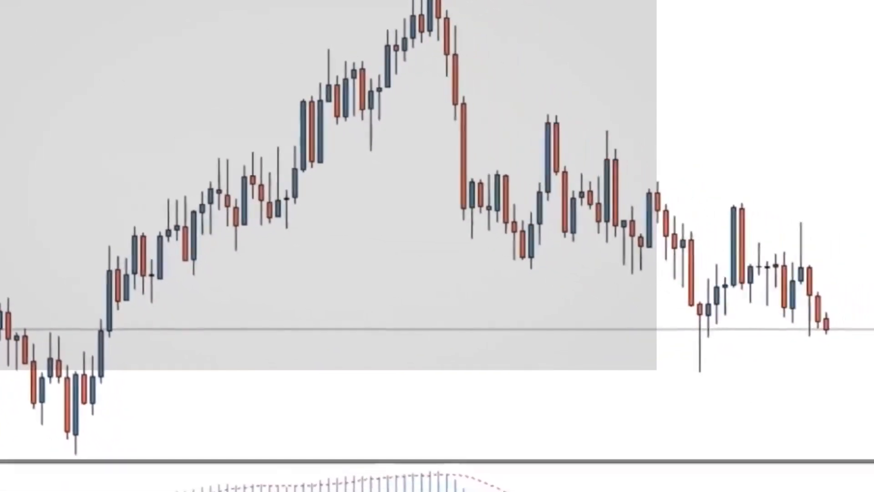
left_click(538, 113)
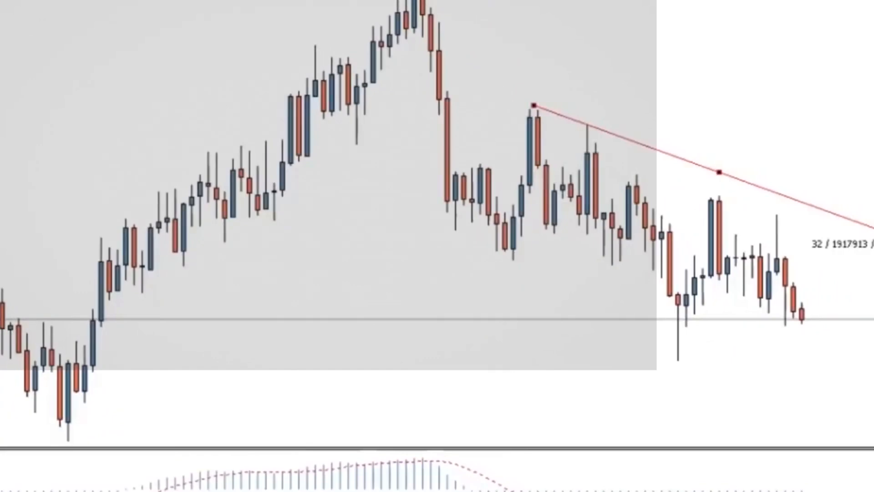
left_click(725, 180)
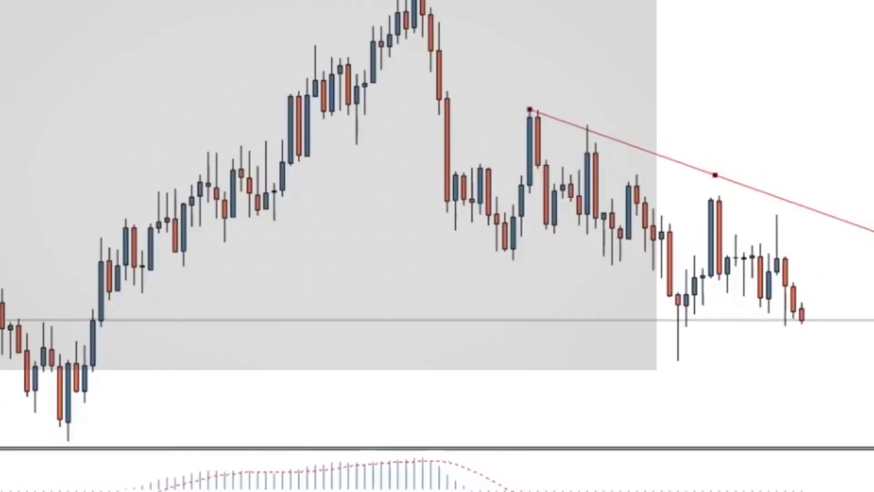
Change the arrowed line's color to OrangeRed in its properties and apply the change
right_click(719, 175)
left_click(778, 192)
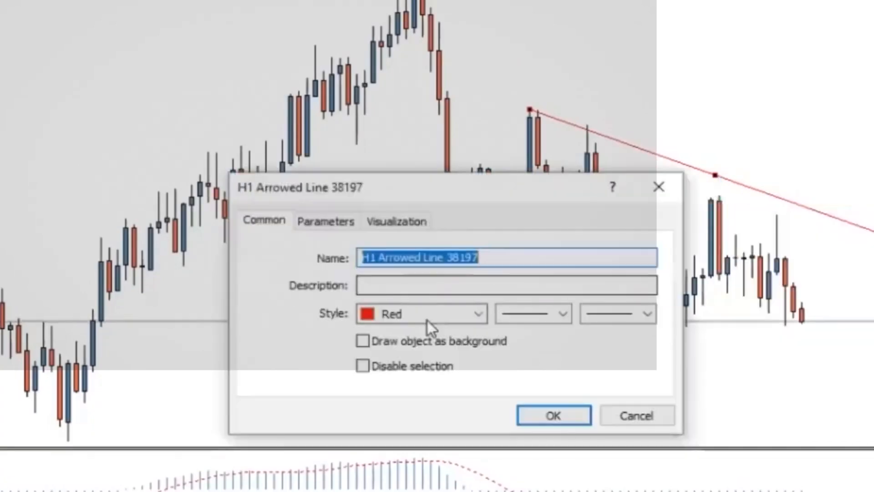
left_click(472, 318)
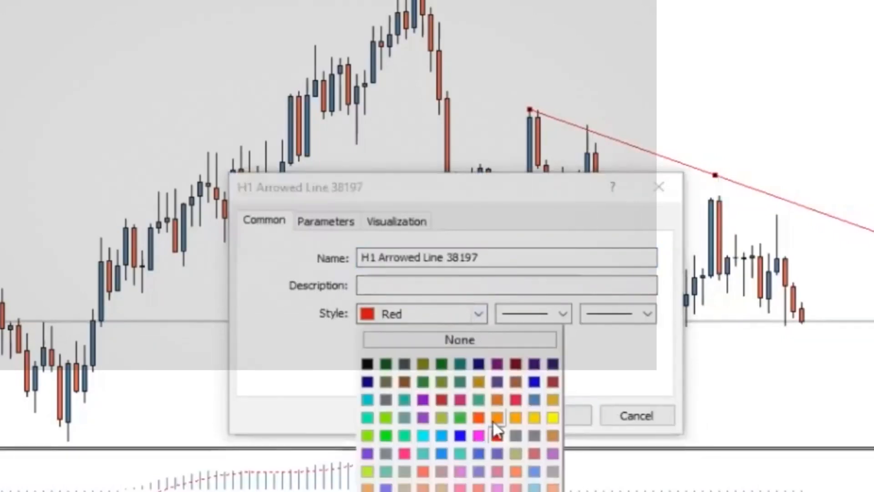
left_click(479, 418)
left_click(554, 412)
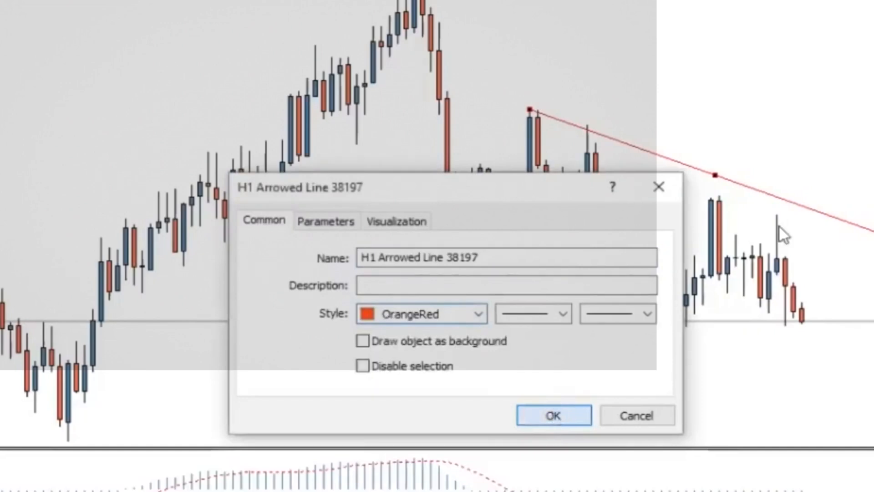
Move the arrowed line beneath the rising candles, deselect it, then reselect it and shift it slightly toward the more recent candles
left_click_drag(716, 175, 347, 335)
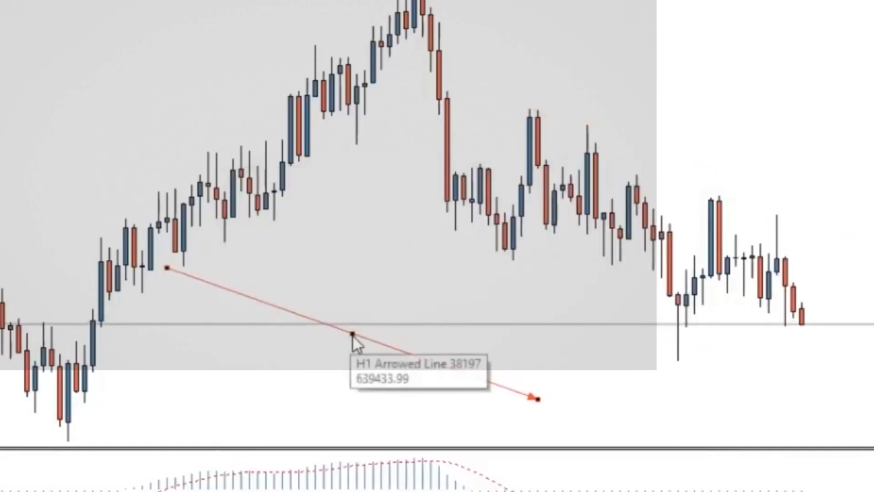
left_click(351, 354)
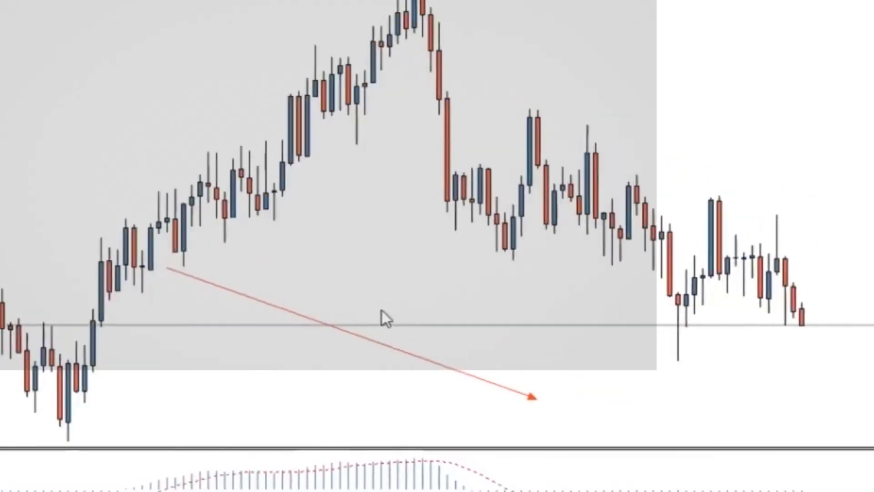
left_click_drag(341, 329, 566, 312)
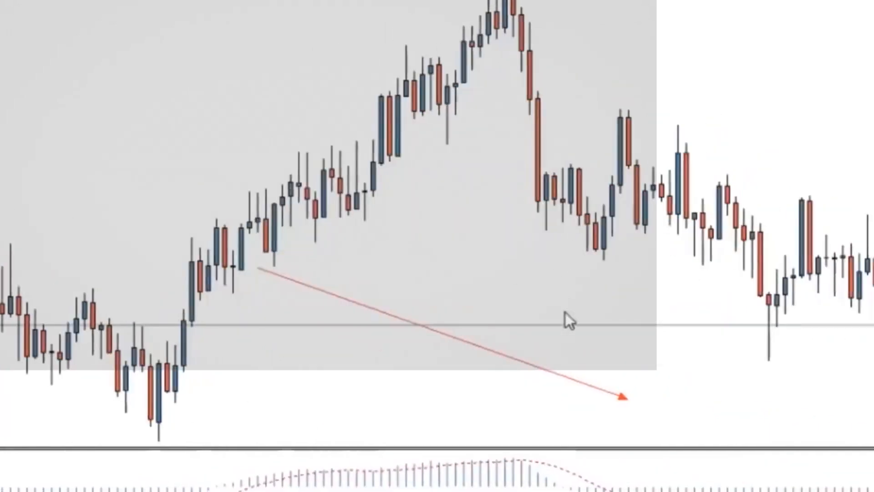
double_click(438, 337)
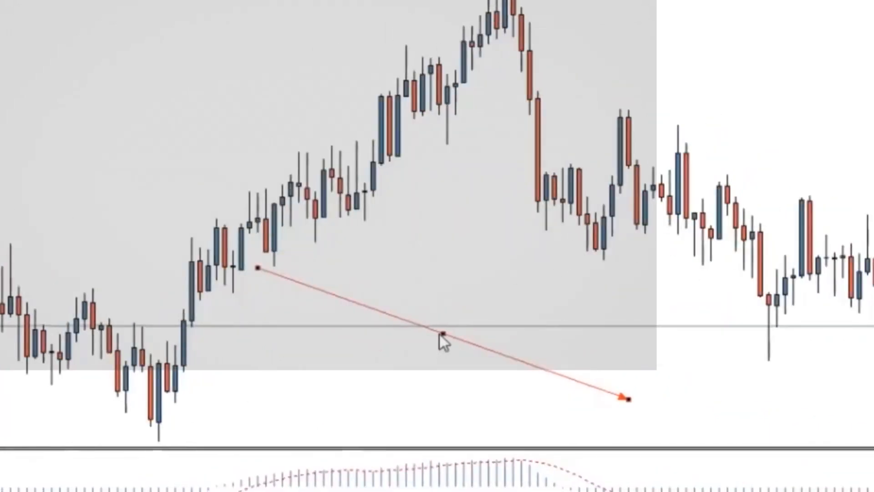
left_click_drag(441, 334, 475, 341)
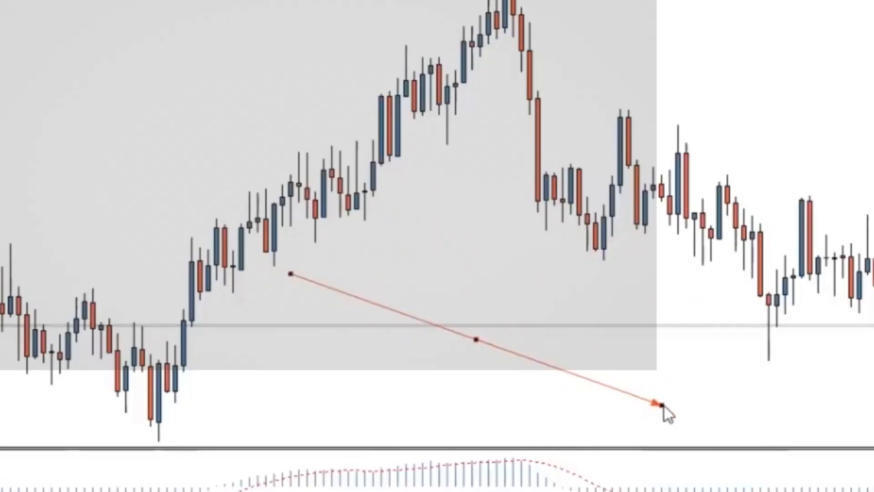
Reposition both ends of the arrowed line so it slopes upward, and move the whole line up beneath the candles
left_click_drag(662, 405, 703, 340)
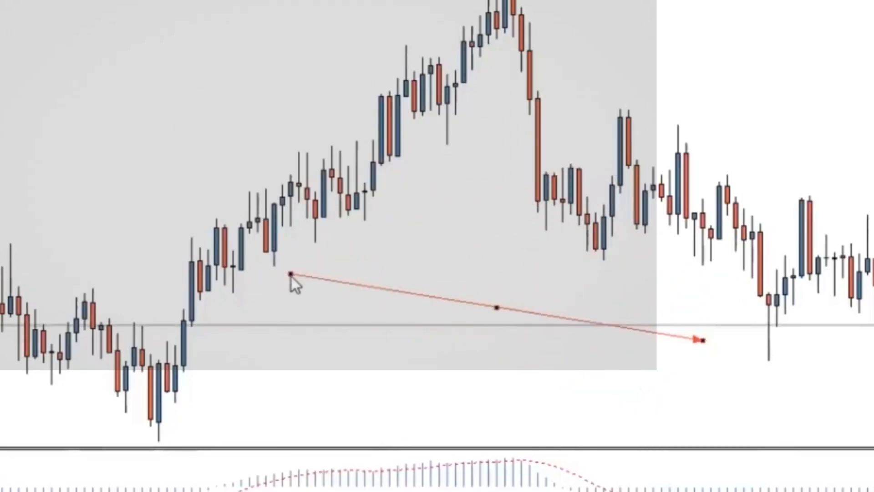
left_click_drag(291, 276, 315, 445)
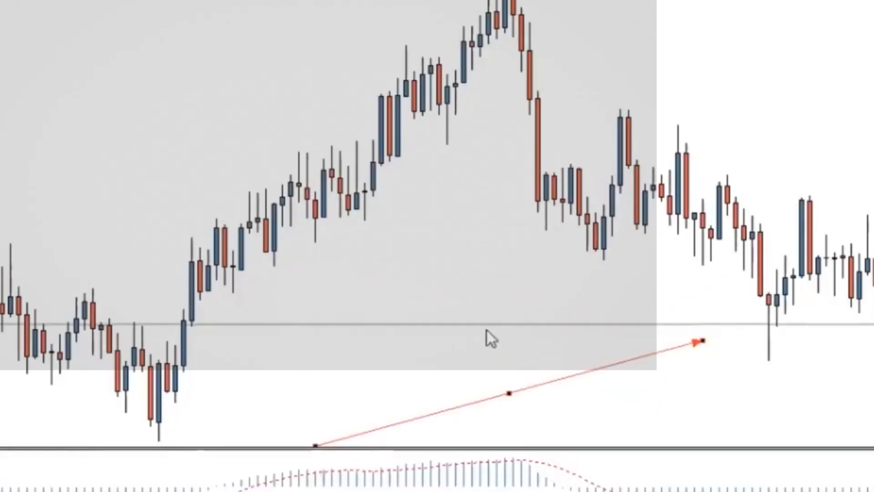
left_click_drag(511, 394, 473, 338)
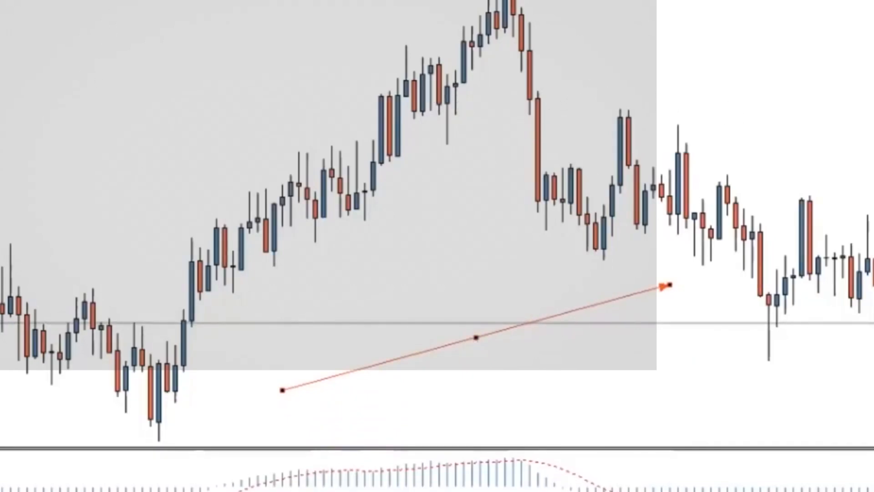
Draw a rectangle across the price zone from about 662764 to 667939, ending at the rising candles, and color it Gold
left_click_drag(4, 138, 374, 174)
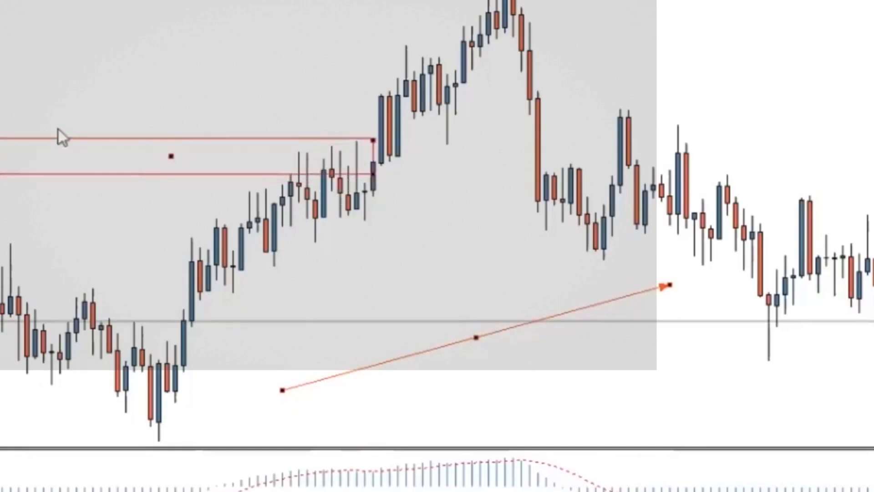
right_click(159, 155)
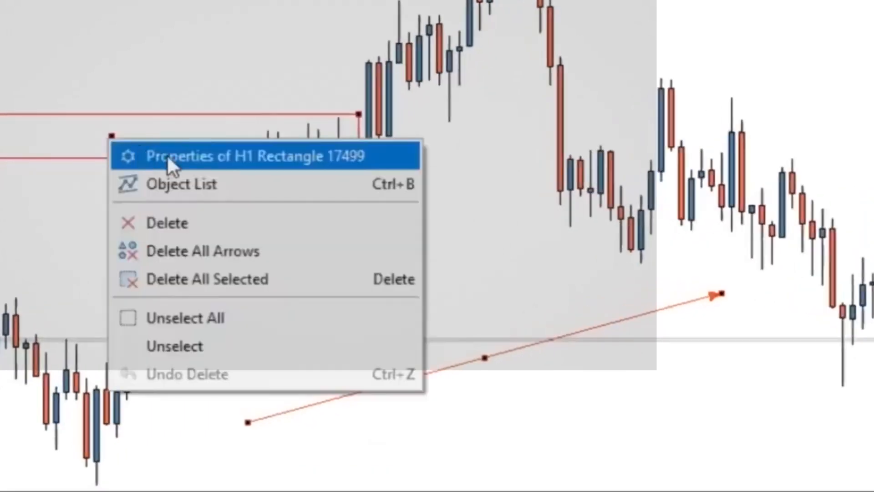
left_click(214, 185)
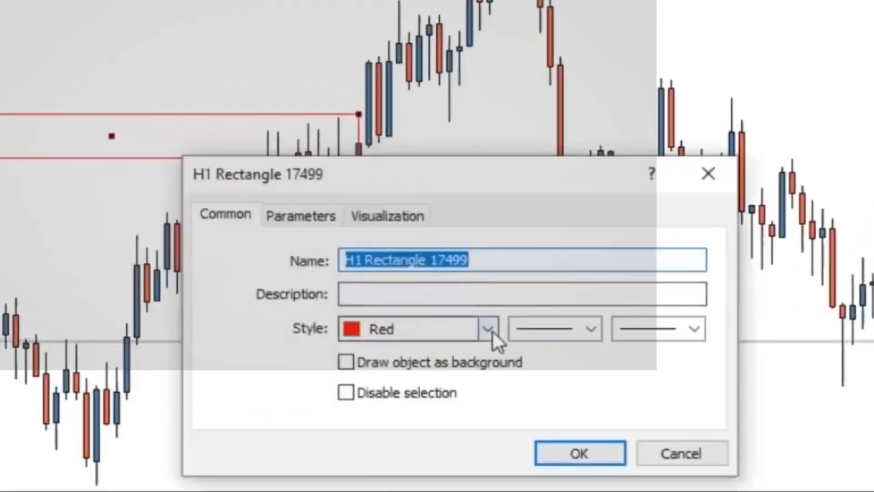
left_click(491, 330)
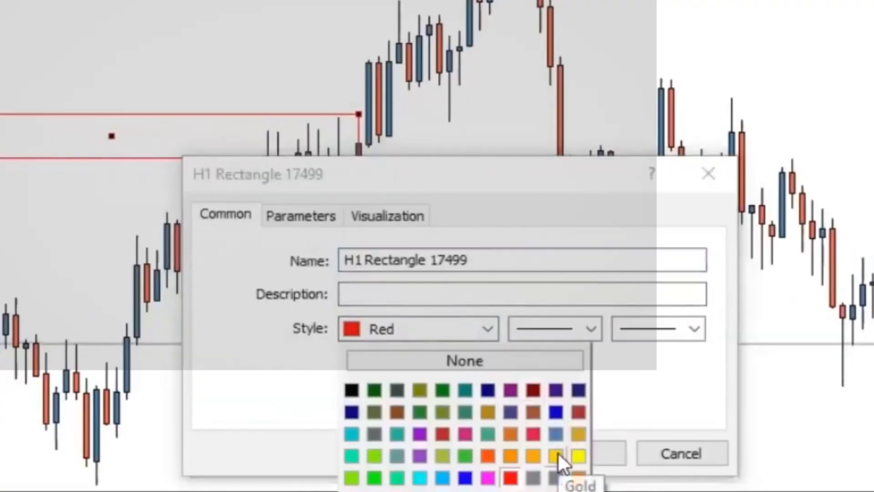
left_click(555, 453)
left_click(560, 451)
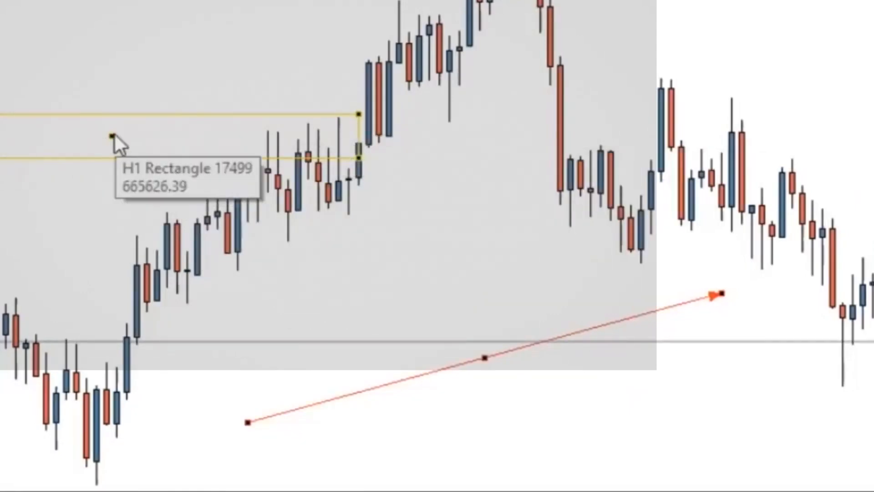
Turn on Fill in the gold rectangle's parameters, apply it, and shift the rectangle slightly toward the earlier candles
double_click(162, 142)
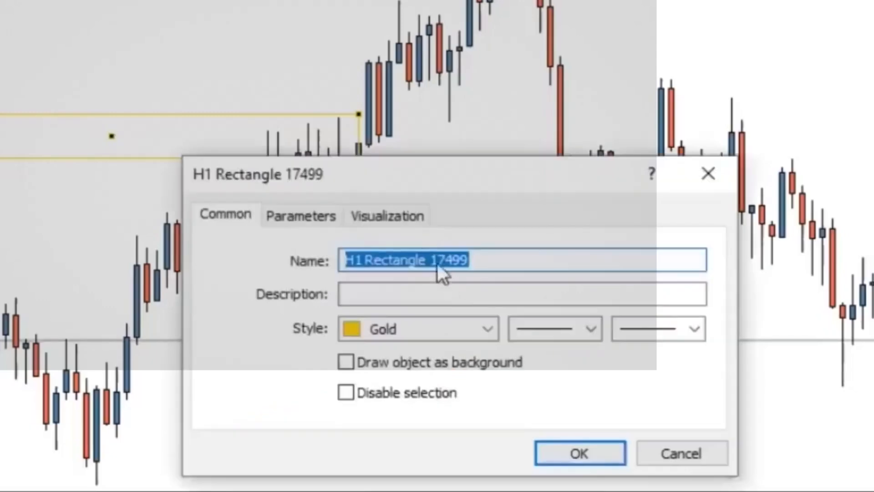
left_click(383, 215)
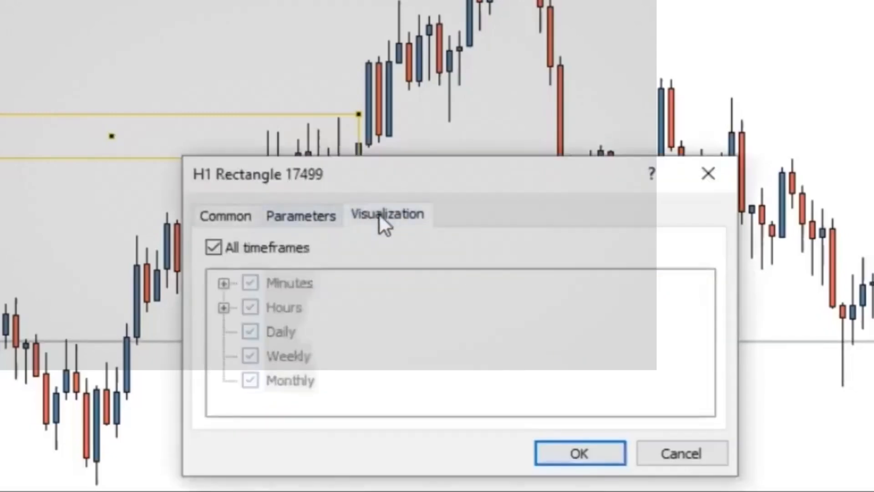
left_click(319, 217)
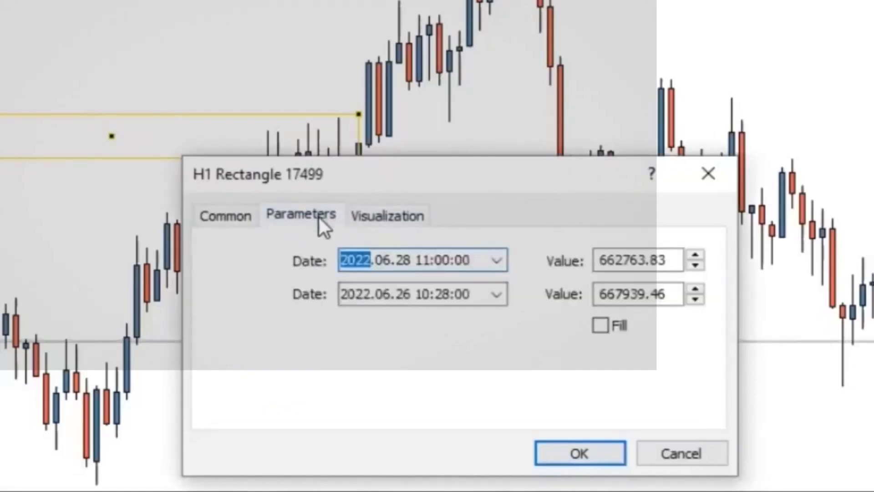
left_click(601, 326)
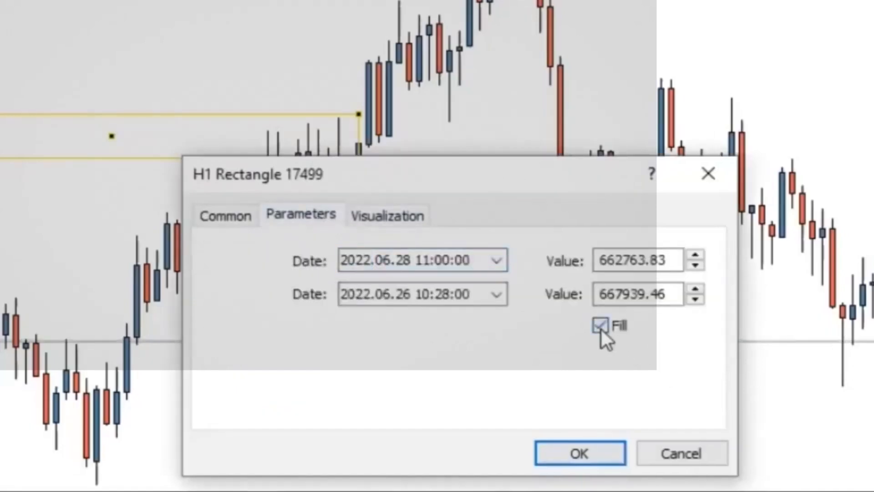
left_click(592, 459)
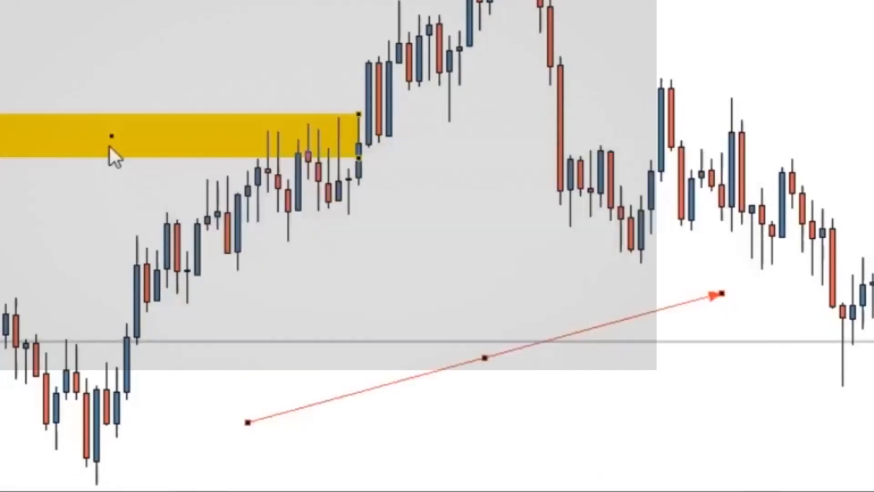
left_click_drag(110, 136, 102, 136)
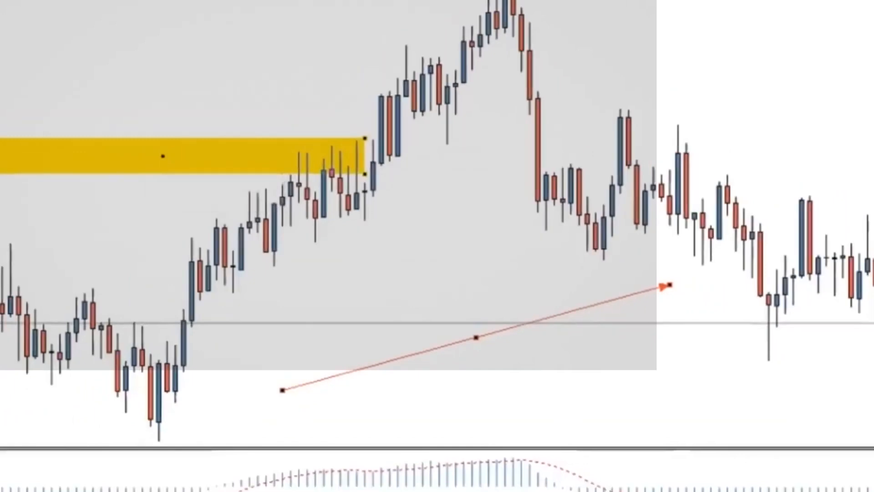
Move the arrowed line toward the earlier candles so it starts just below the swing low and runs beneath the rising candles
left_click_drag(871, 227, 870, 291)
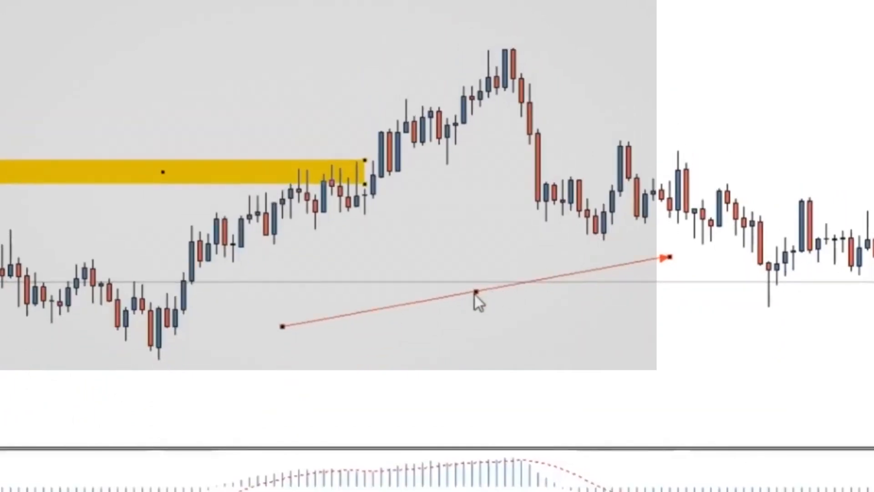
left_click_drag(474, 294, 331, 333)
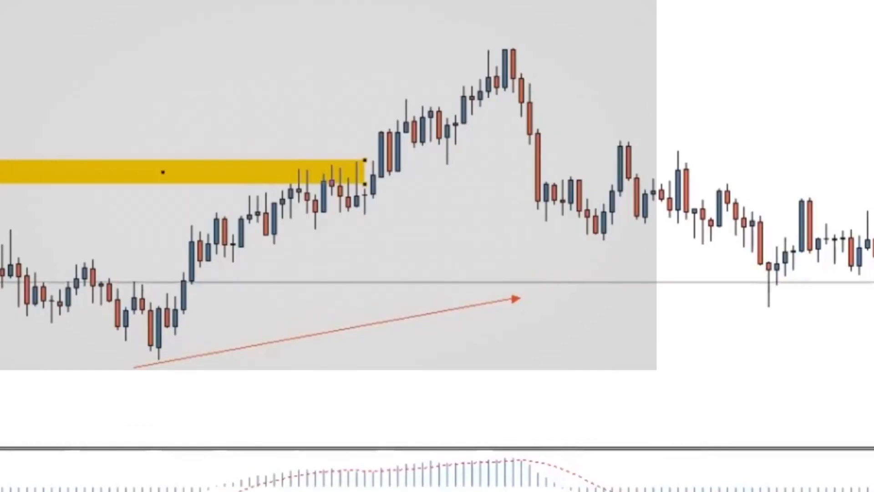
Place a horizontal line at the swing high of the rising candles and set its color to SteelBlue
left_click(518, 48)
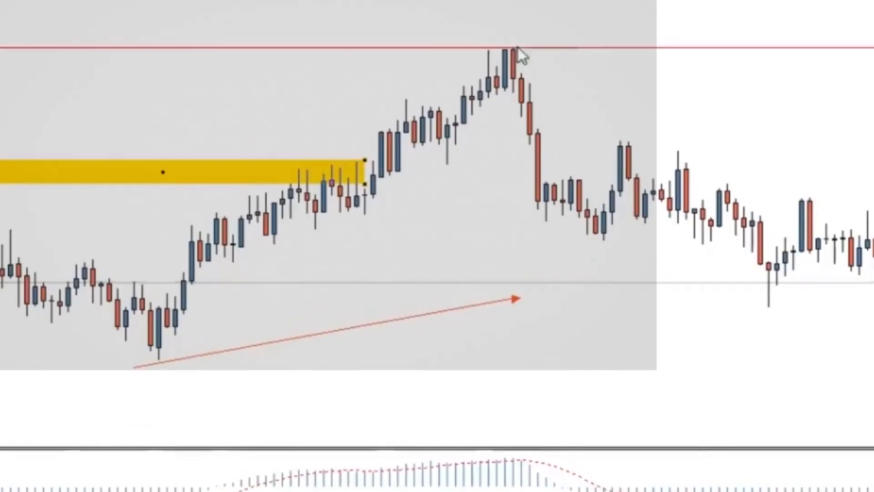
right_click(564, 47)
left_click(605, 58)
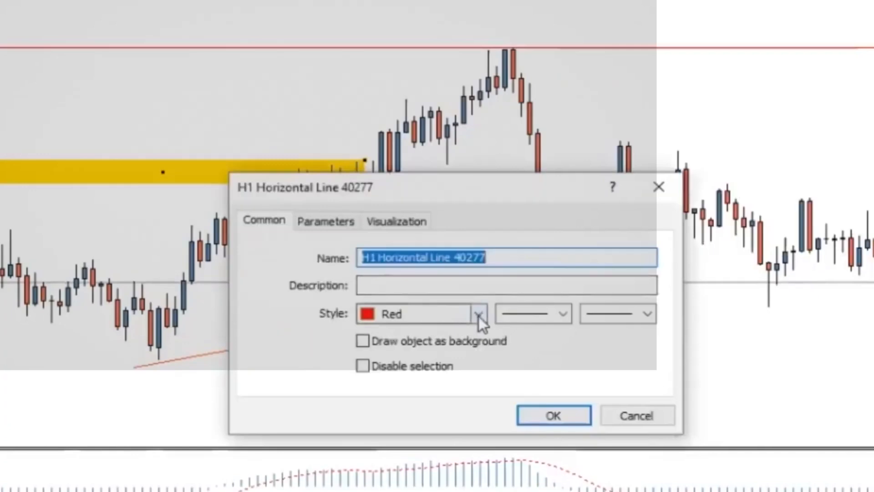
left_click(479, 314)
left_click(536, 402)
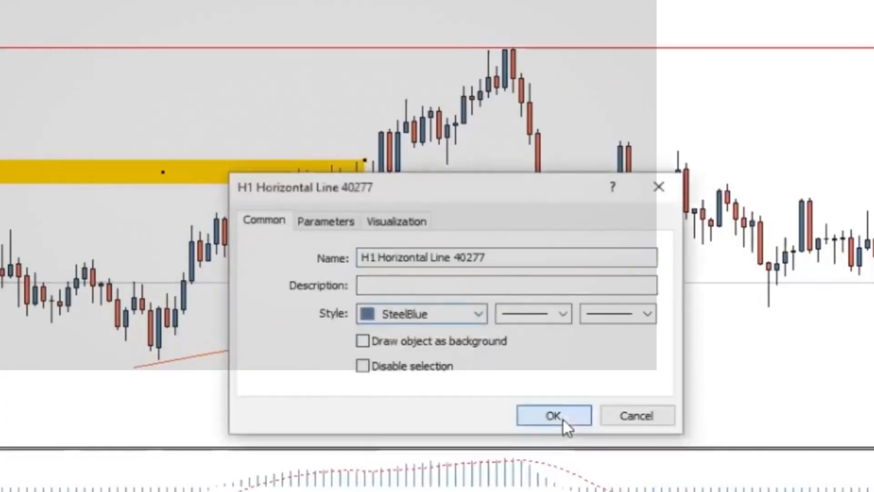
left_click(563, 418)
Copy the blue horizontal line to the swing low at about 624047 and again higher up, and copy the gold rectangle up to about 678063
left_click_drag(616, 46, 637, 362)
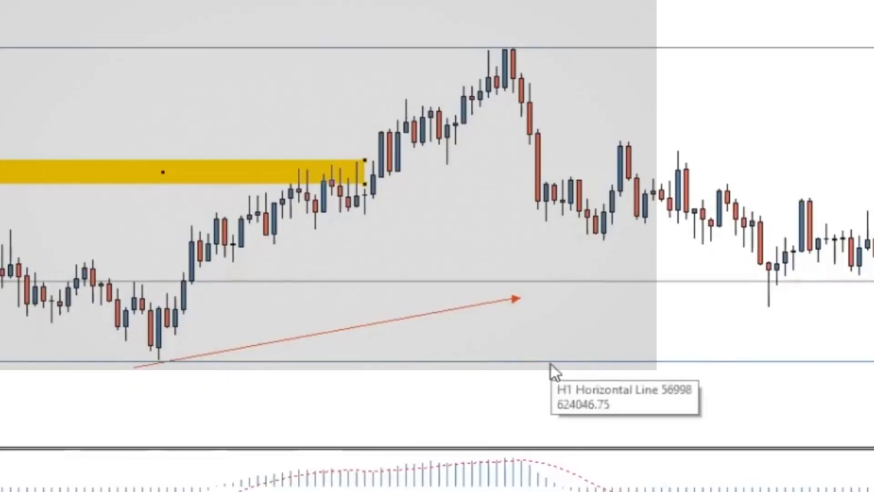
left_click_drag(550, 363, 573, 274)
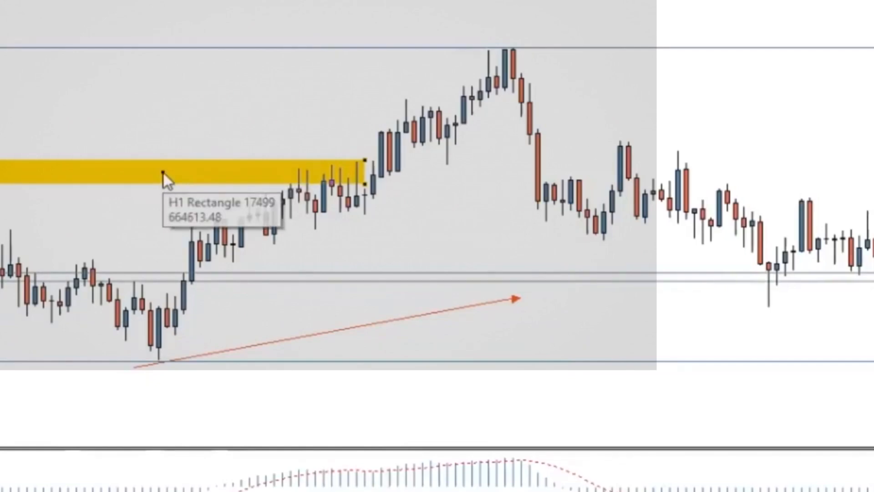
left_click_drag(163, 173, 170, 112)
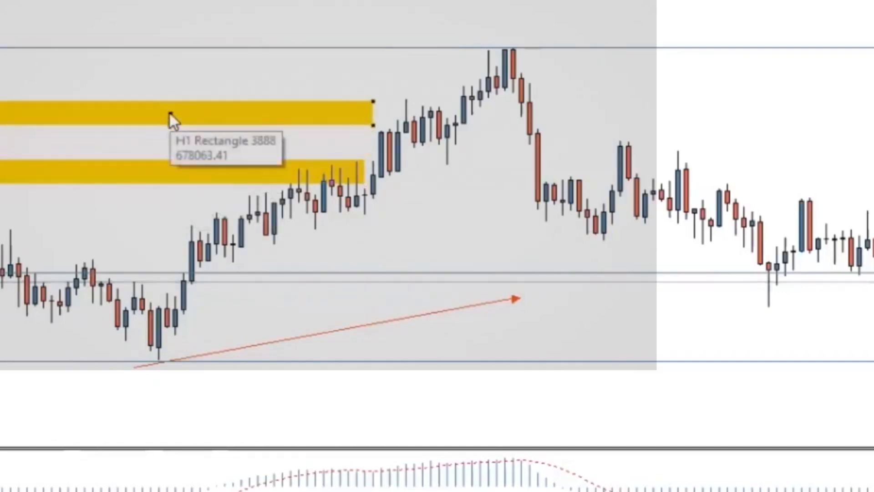